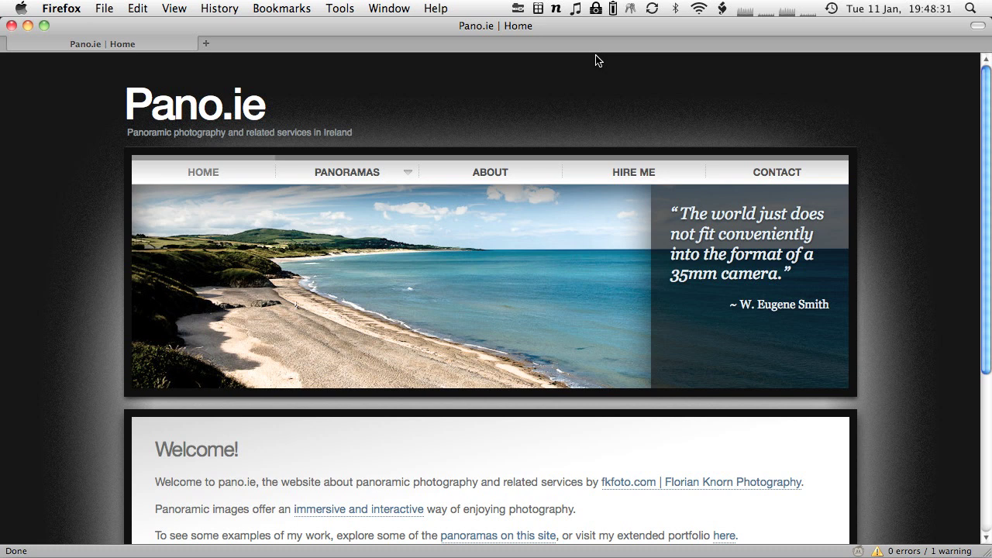
# Step: Switch away from the Pano.ie page in Firefox toward Lightroom
pyautogui.press('super+Tab')
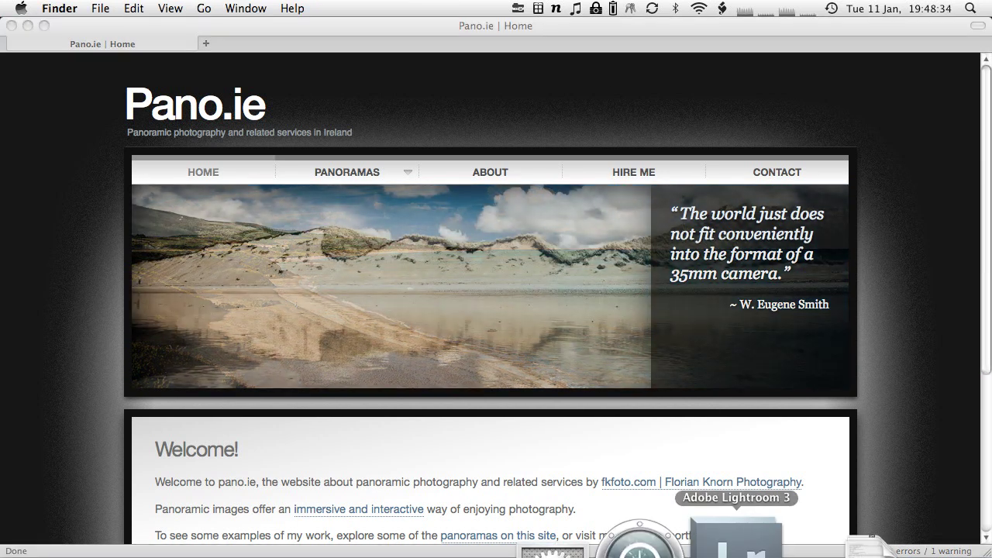
# Step: Bring Lightroom's library forward and select the fisheye row _DSC3723 through _DSC3726
pyautogui.click(734, 543)
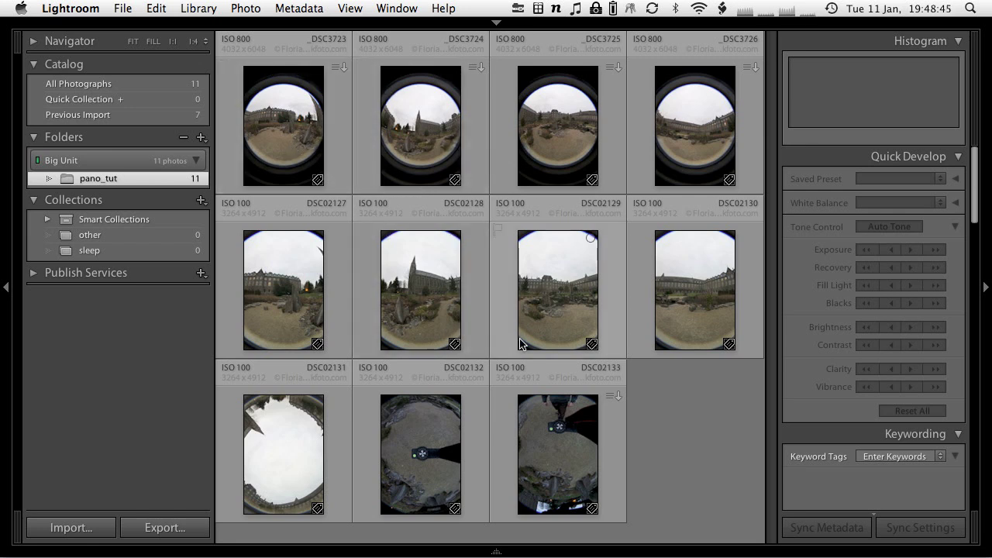
pyautogui.click(555, 134)
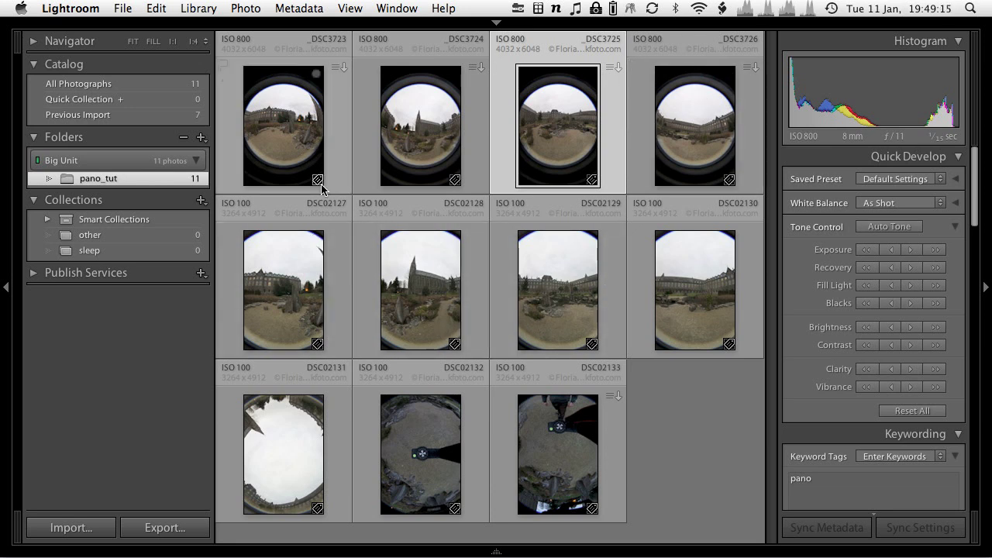
pyautogui.click(294, 118)
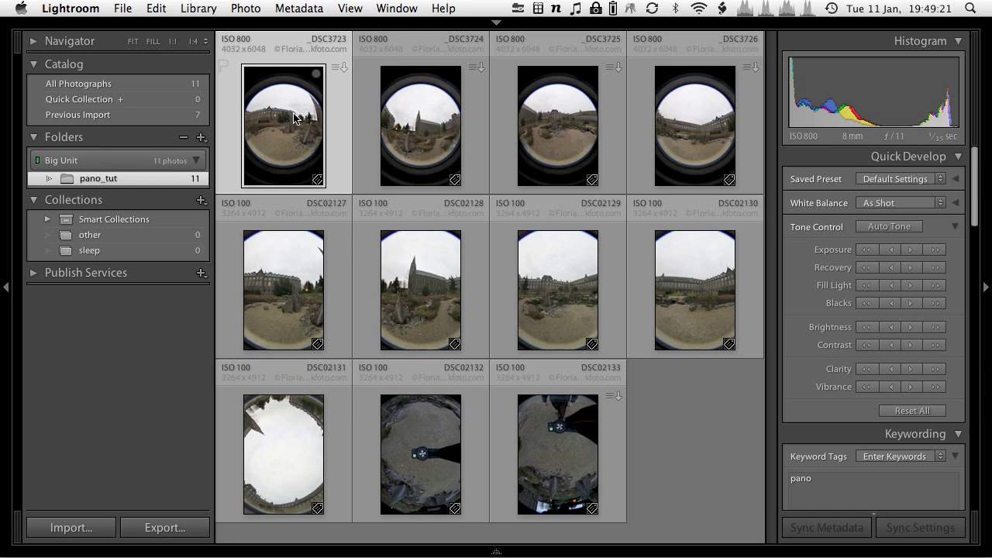
pyautogui.keyDown('shift'); pyautogui.click(708, 114); pyautogui.keyUp('shift')
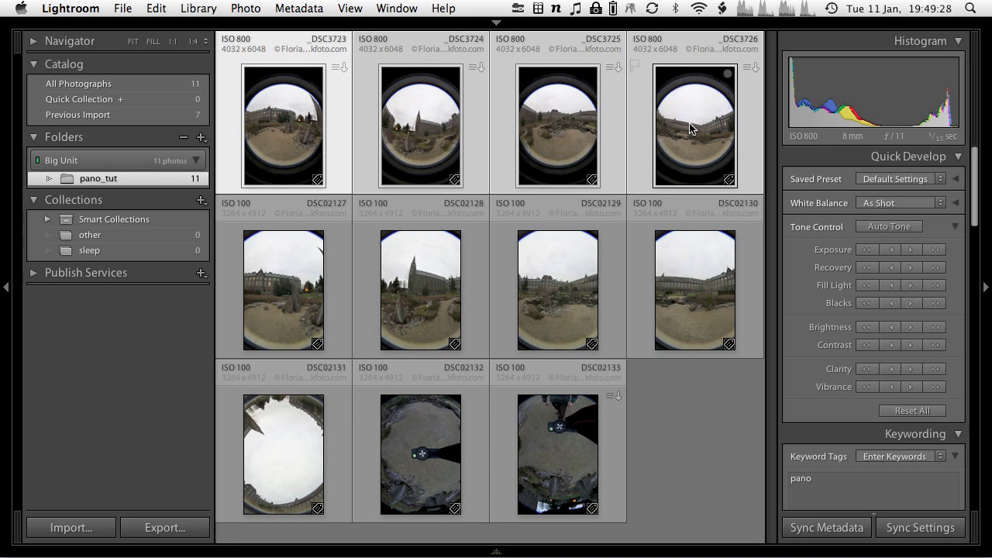
# Step: Try selecting the seven crop-camera frames, then clear the selection and reselect _DSC3723
pyautogui.click(288, 289)
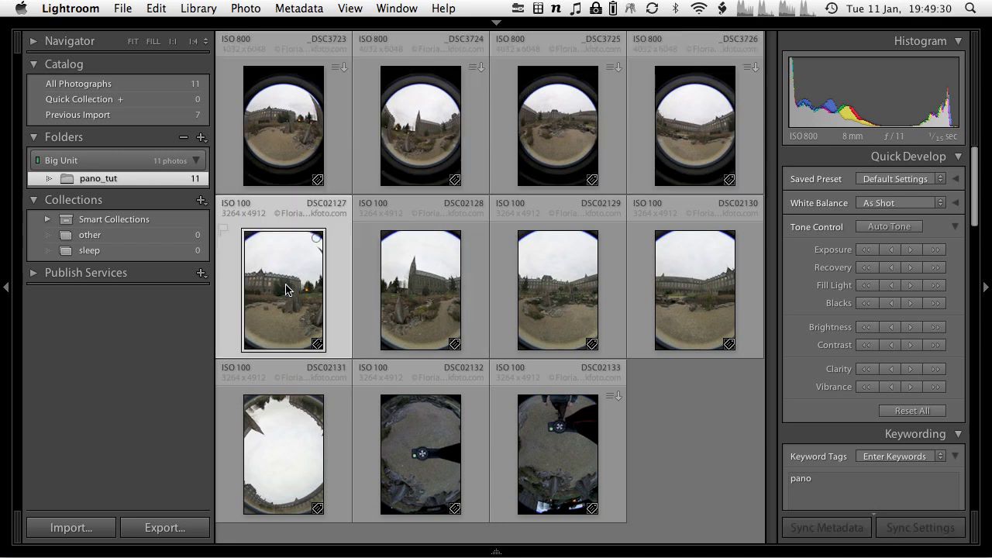
pyautogui.keyDown('shift'); pyautogui.click(570, 457); pyautogui.keyUp('shift')
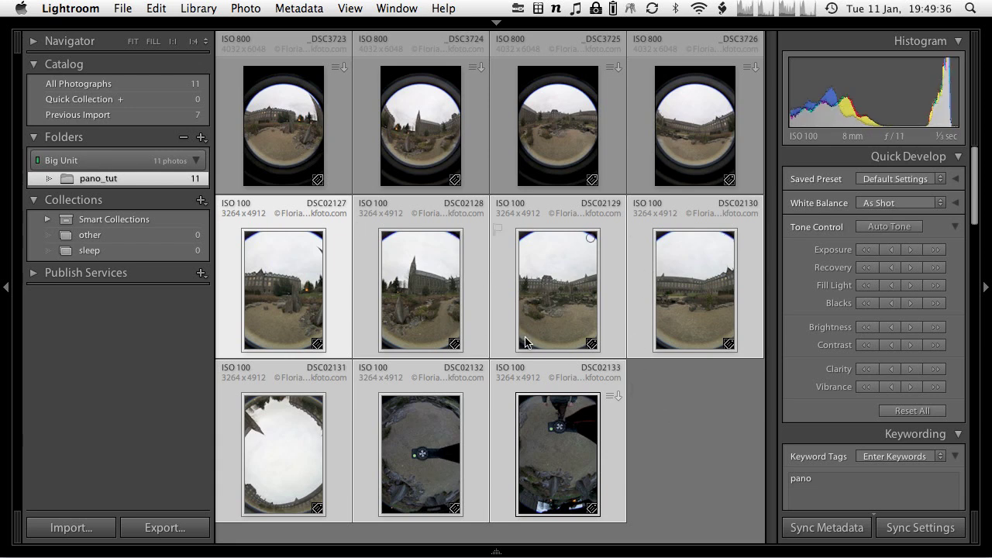
pyautogui.click(661, 444)
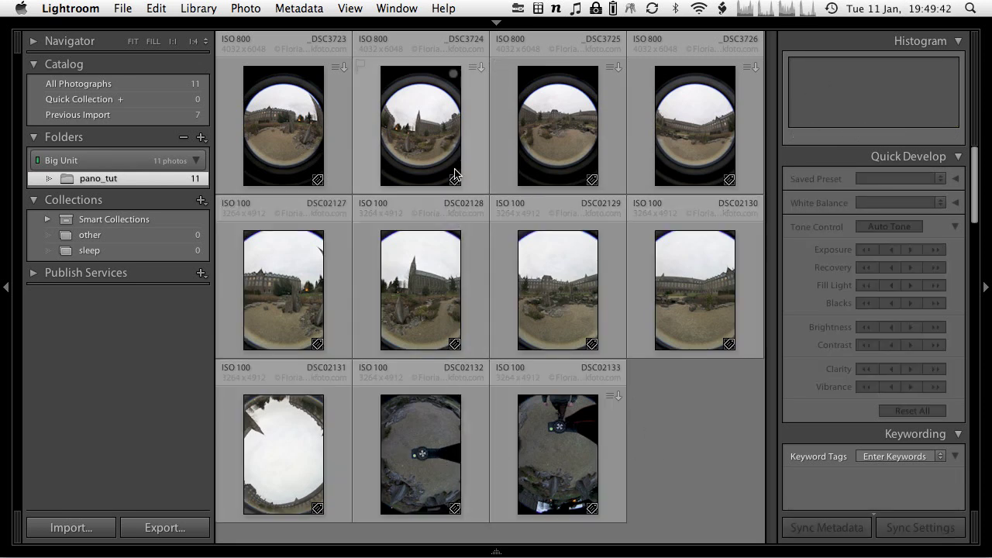
pyautogui.click(285, 134)
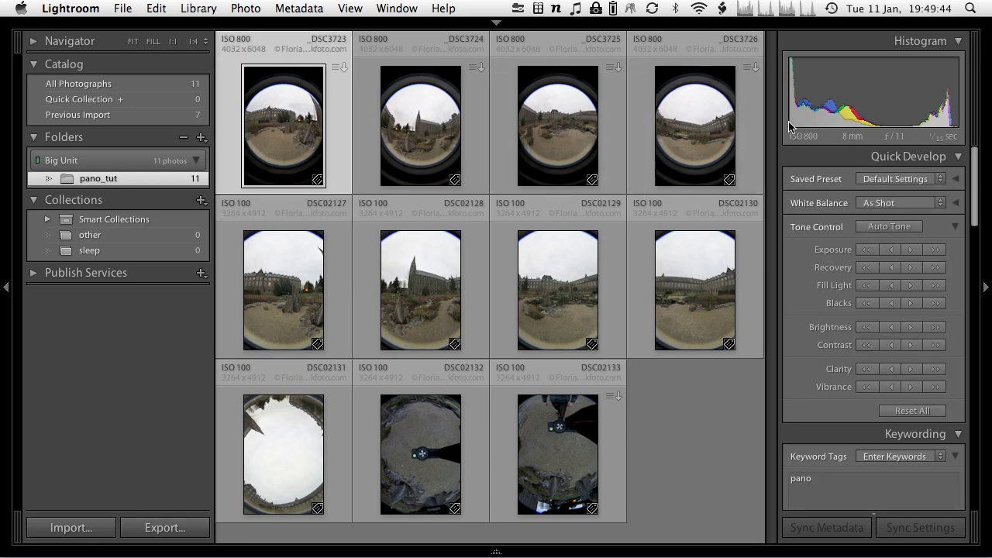
# Step: Add the other three fisheye frames to the selection and open _DSC3723 in Develop
pyautogui.keyDown('shift'); pyautogui.click(689, 128); pyautogui.keyUp('shift')
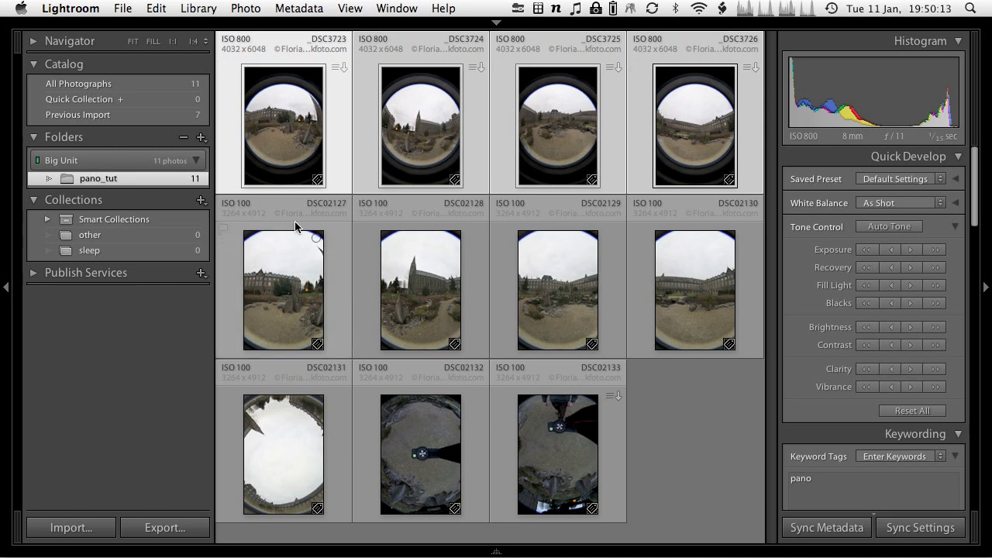
pyautogui.press('d')
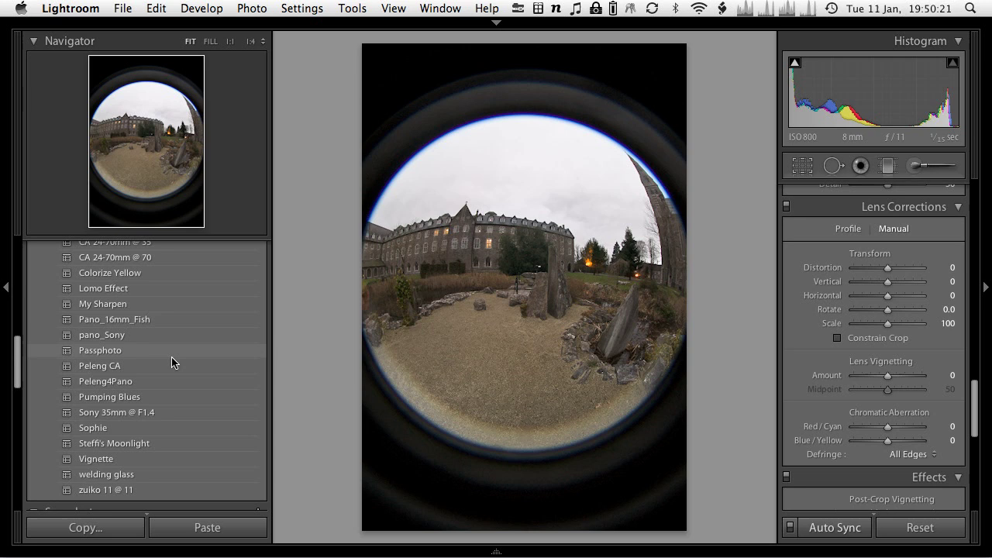
# Step: Apply the Peleng4Pano preset and try a darkening graduated filter at the upper right
pyautogui.click(109, 382)
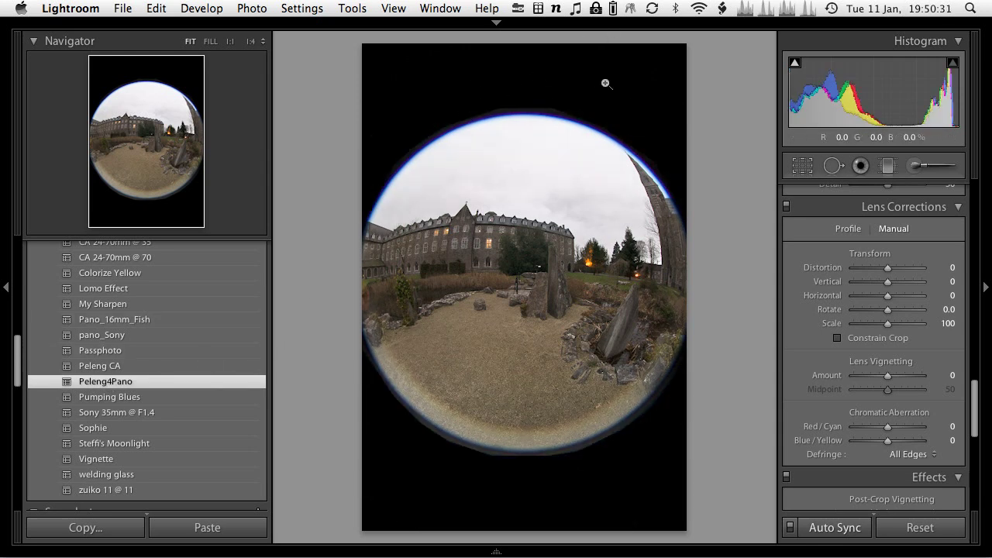
pyautogui.press('m')
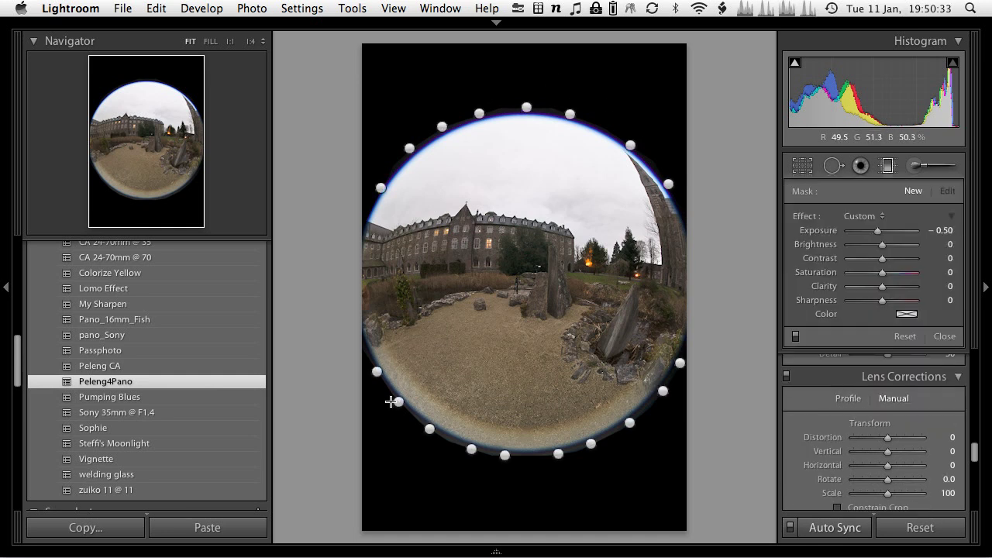
pyautogui.click(671, 185)
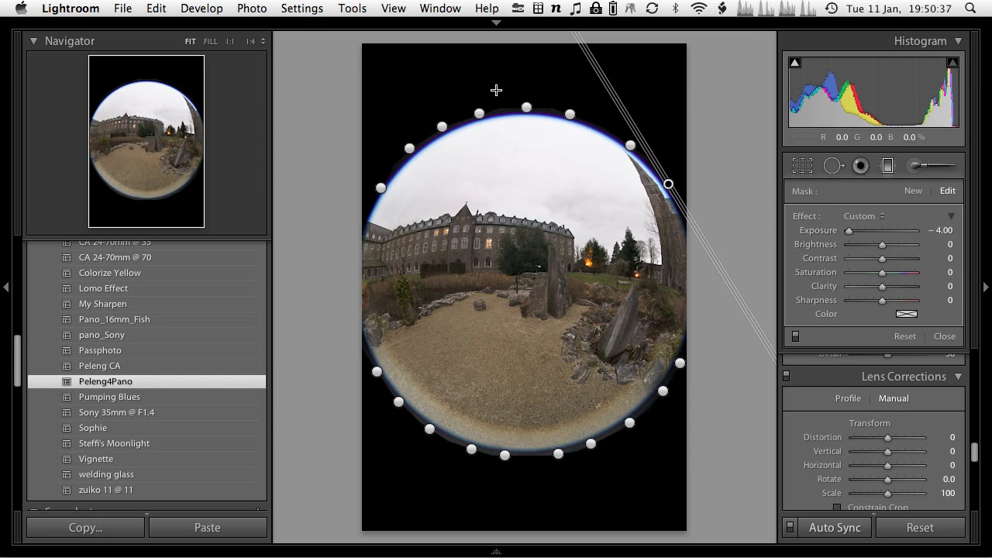
pyautogui.press('m')
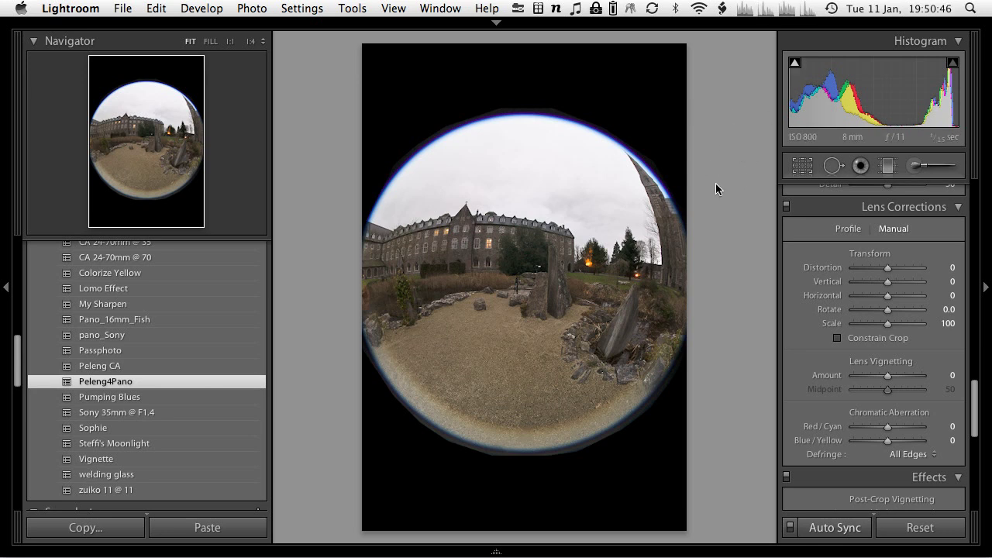
# Step: Show the Lens Corrections profile settings for the Peleng 8mm F3.5 fisheye lens
pyautogui.scroll(8, 881, 316)
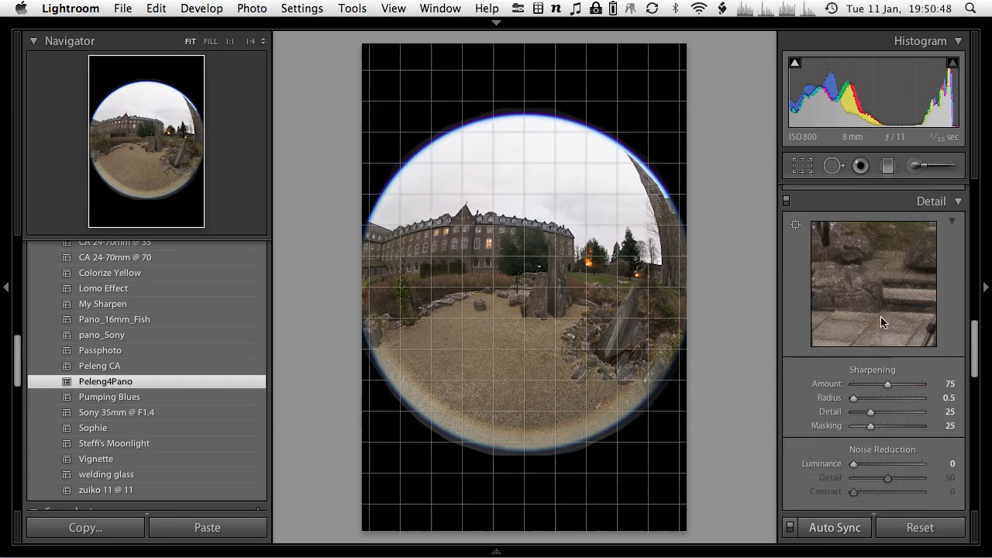
pyautogui.scroll(-3, 958, 341)
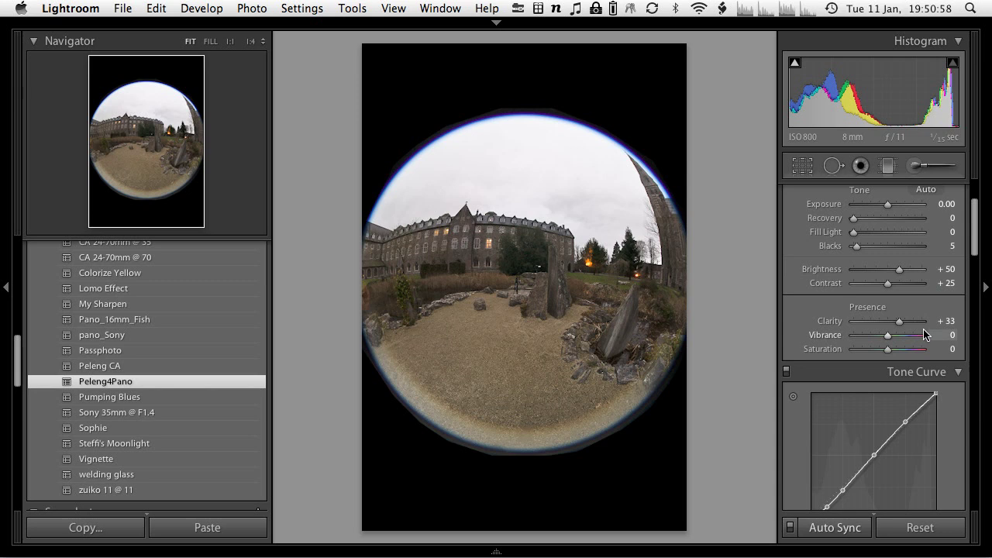
pyautogui.scroll(-5, 931, 256)
pyautogui.scroll(-8, 931, 257)
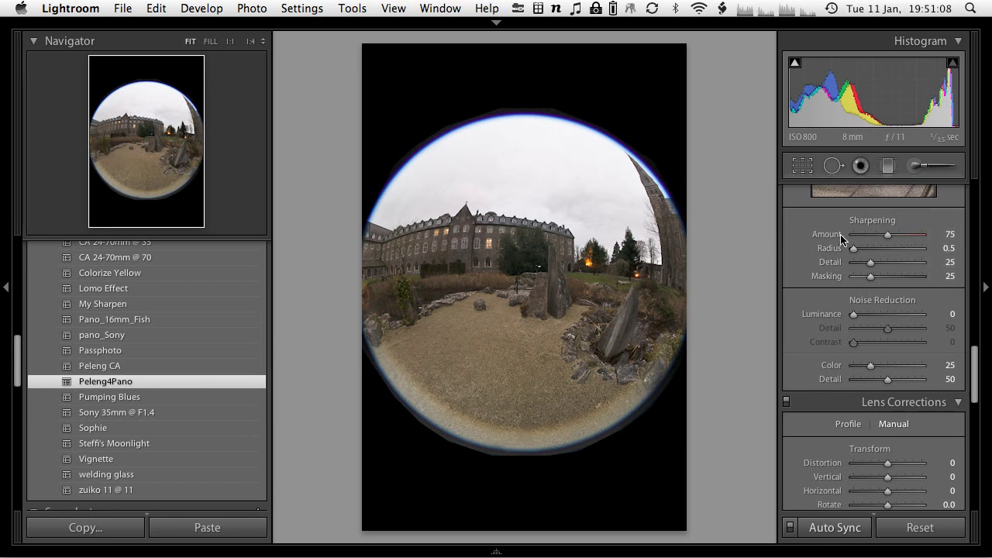
pyautogui.scroll(-5, 845, 240)
pyautogui.click(846, 260)
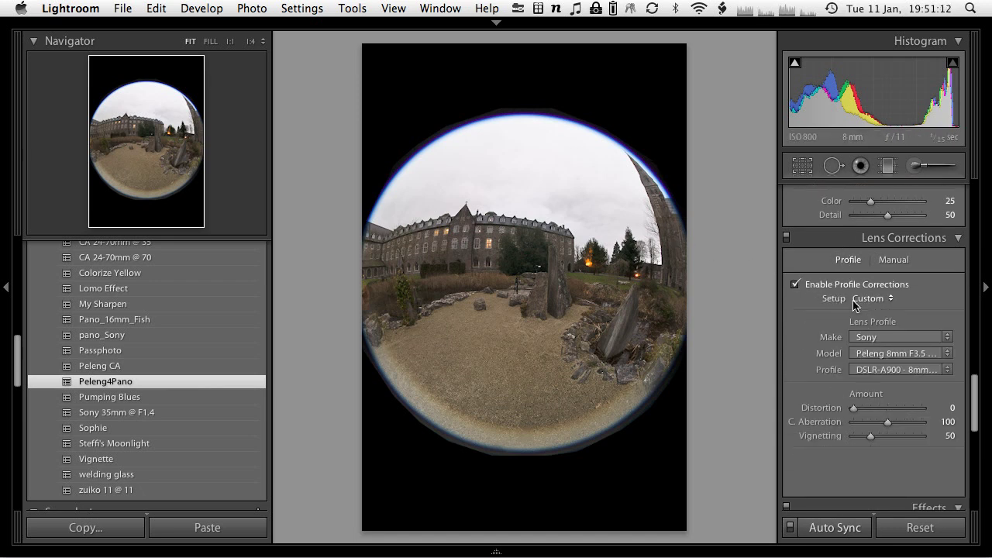
# Step: Inspect the spire at 1:1, test profile distortion correction, then disable profile corrections
pyautogui.click(637, 175)
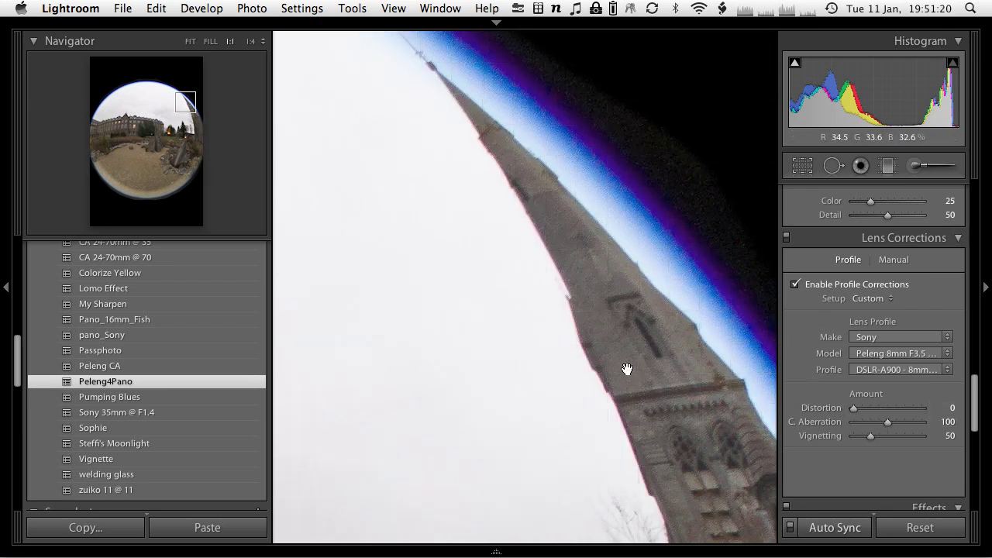
pyautogui.click(631, 277)
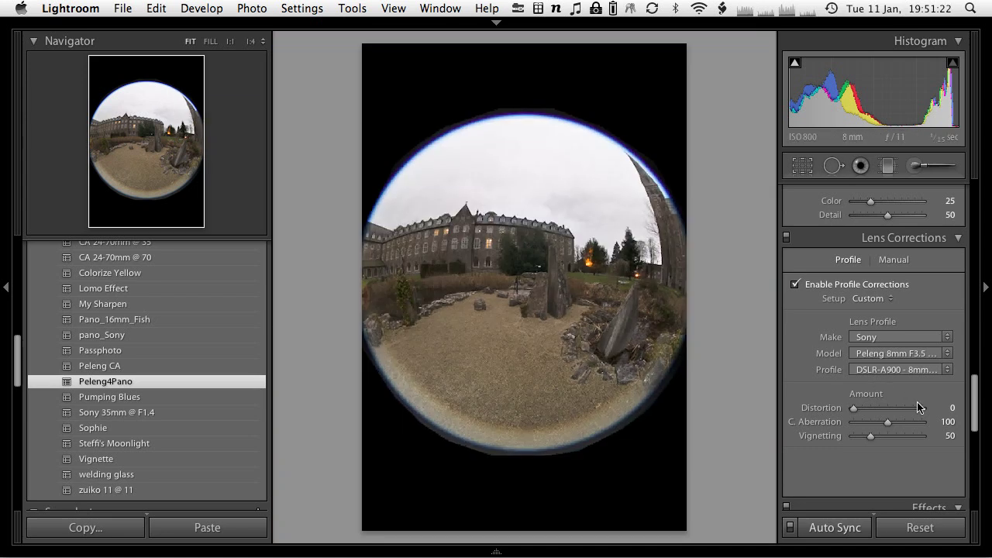
pyautogui.moveTo(893, 408); pyautogui.dragTo(843, 412)
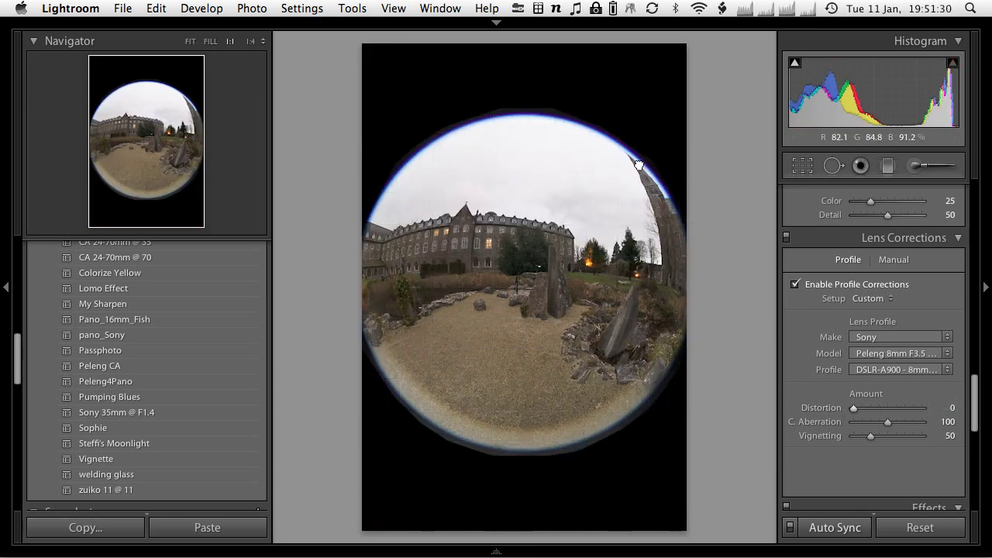
pyautogui.click(643, 166)
pyautogui.click(793, 284)
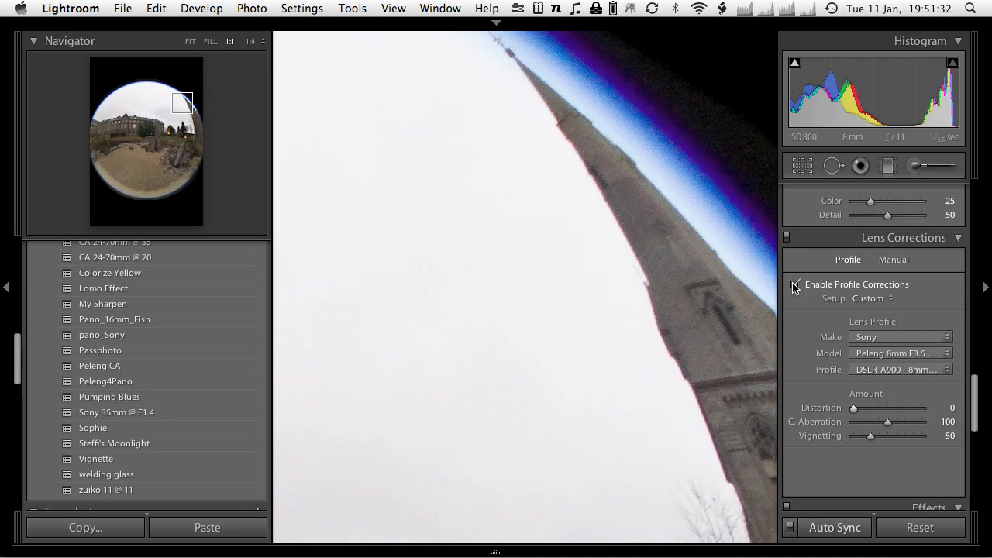
# Step: In Manual corrections, set Red/Cyan aberration to −52 and Defringe to All Edges
pyautogui.click(884, 259)
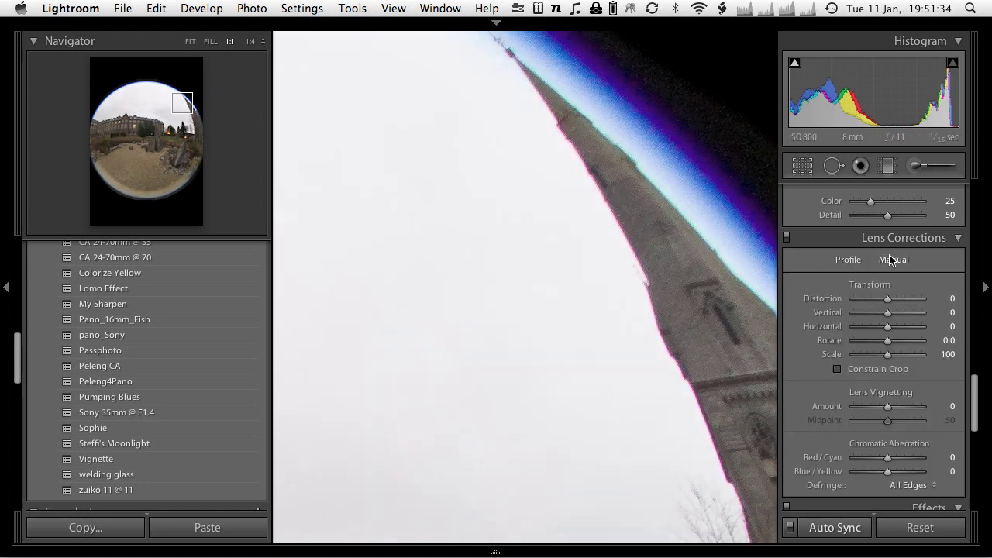
pyautogui.click(910, 485)
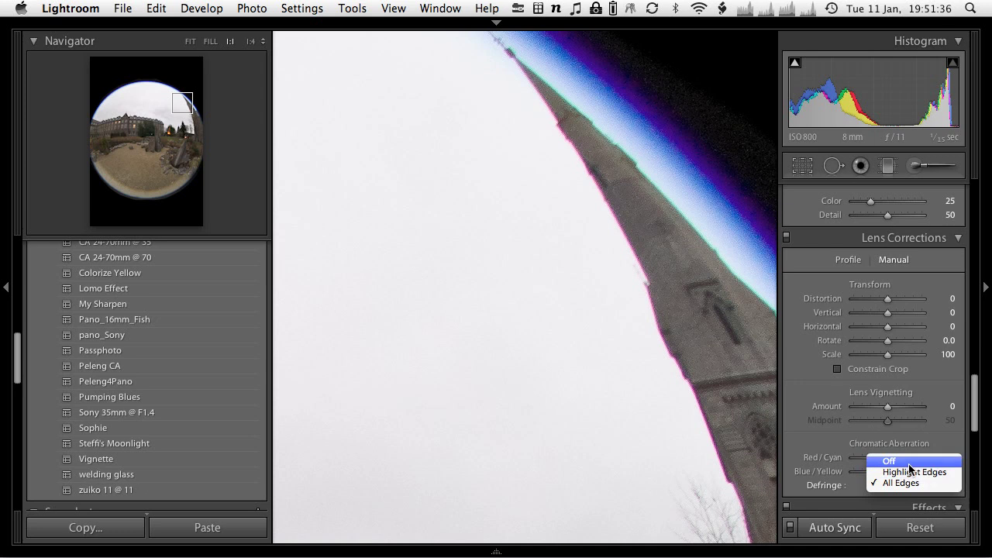
pyautogui.click(908, 464)
pyautogui.moveTo(641, 185); pyautogui.dragTo(577, 202)
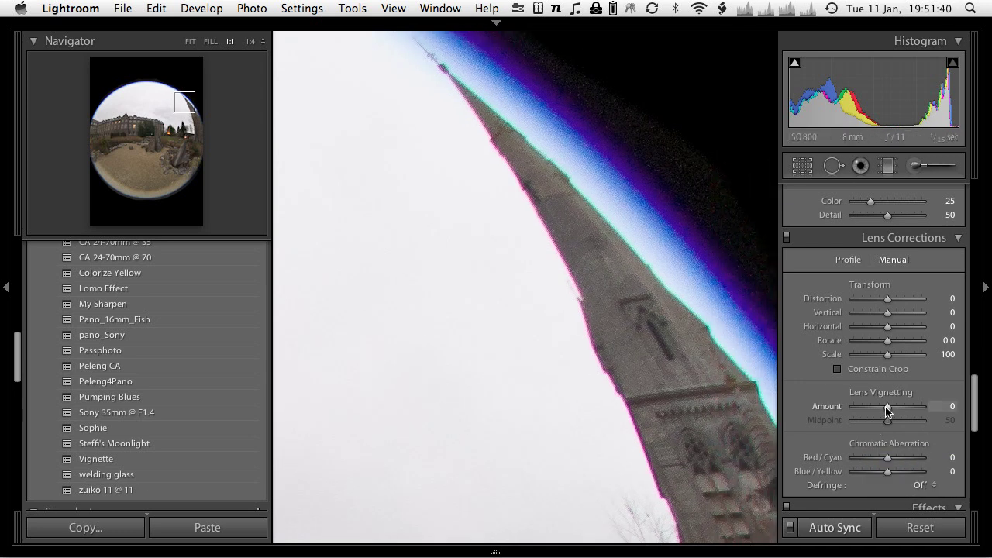
pyautogui.moveTo(888, 458); pyautogui.dragTo(874, 458)
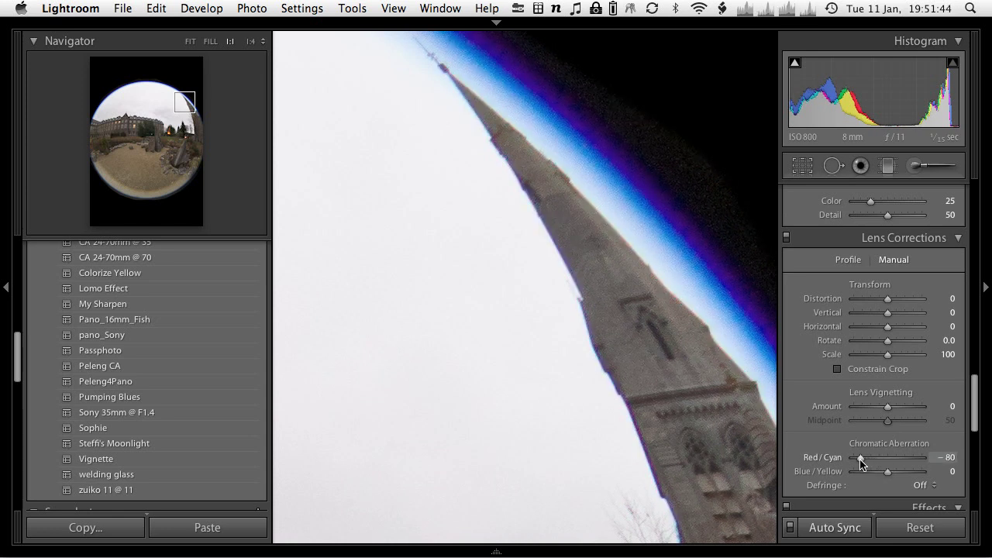
pyautogui.moveTo(864, 457); pyautogui.dragTo(865, 457)
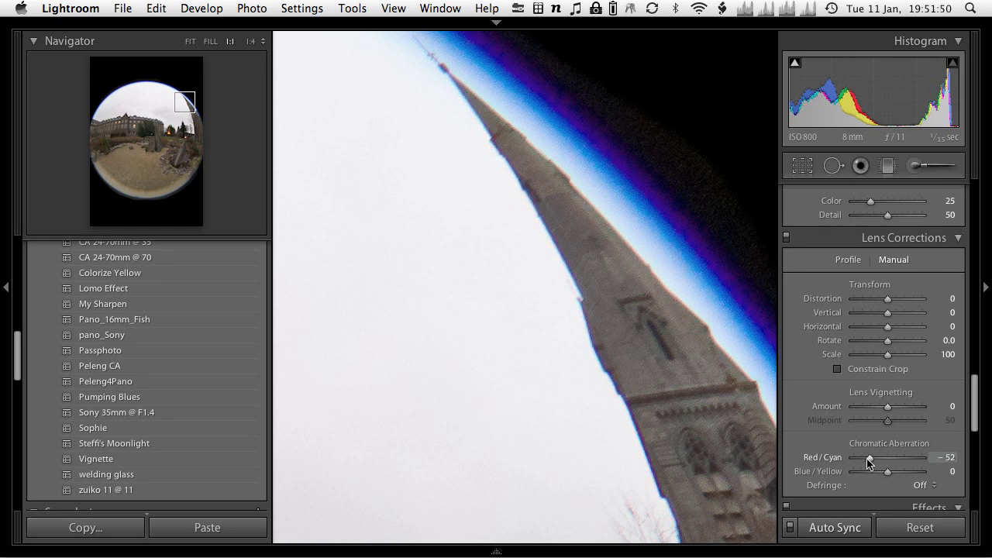
pyautogui.click(927, 486)
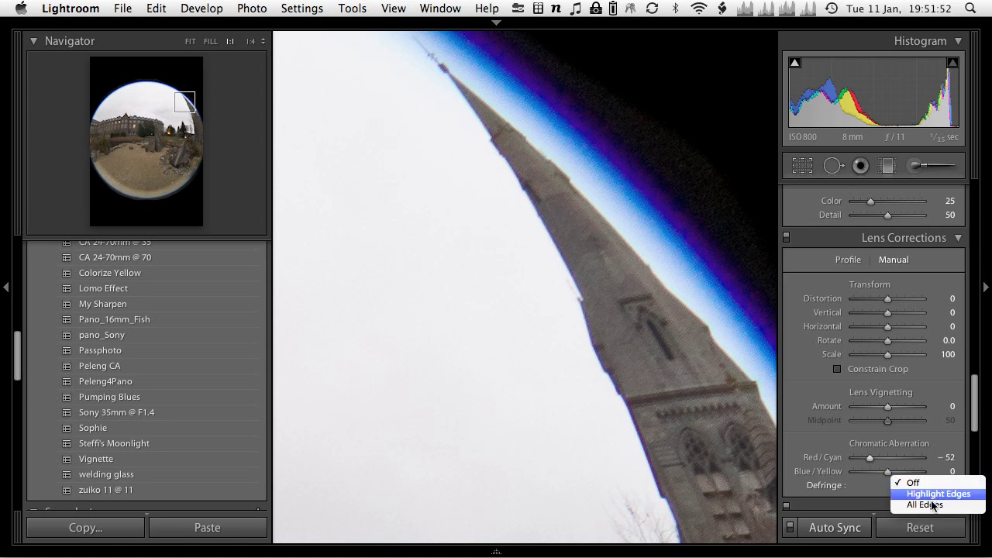
pyautogui.click(932, 504)
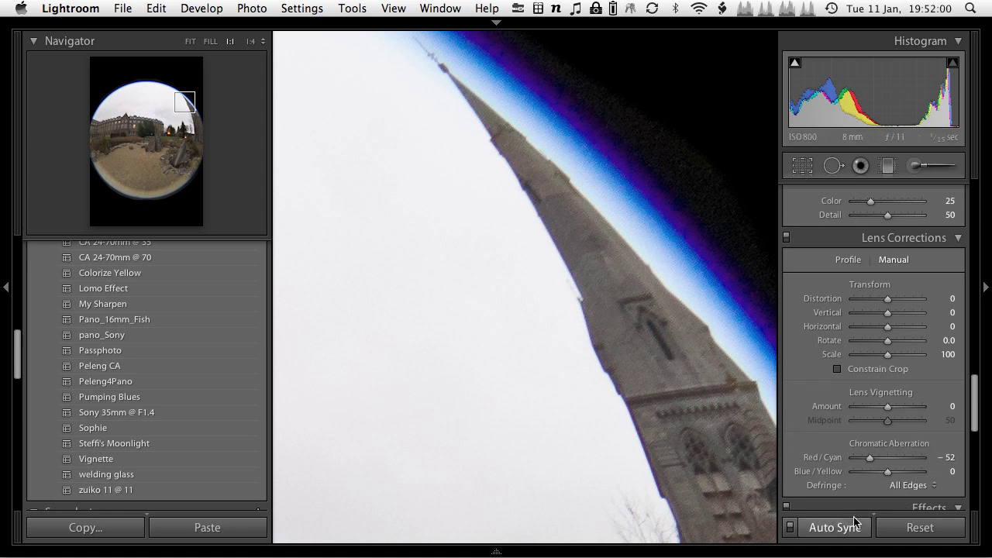
# Step: Zoom to fit, keep the 8mm F3.5 Fisheye (Peleng) calibration profile, and return to Basic
pyautogui.click(602, 339)
pyautogui.scroll(-4, 926, 360)
pyautogui.scroll(-6, 930, 366)
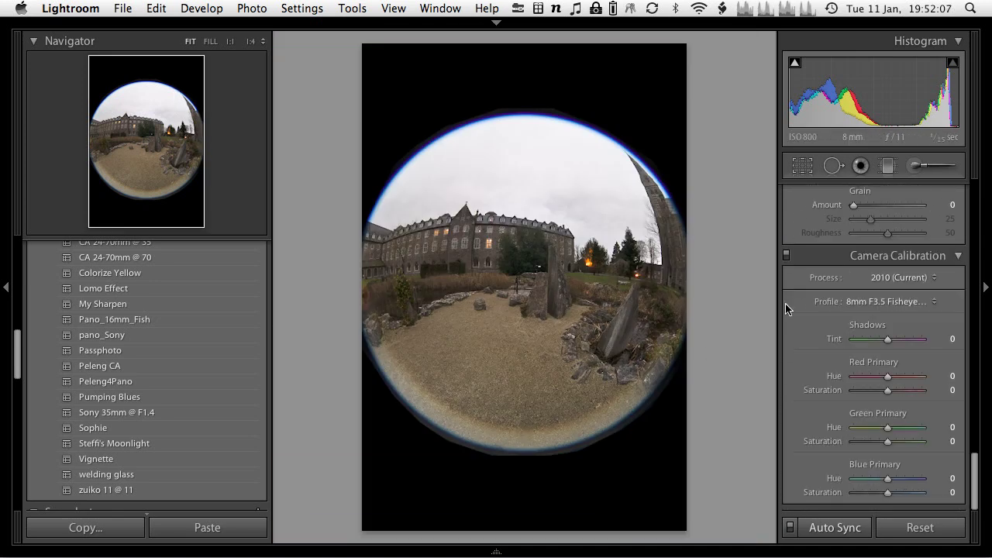
pyautogui.click(913, 302)
pyautogui.click(913, 301)
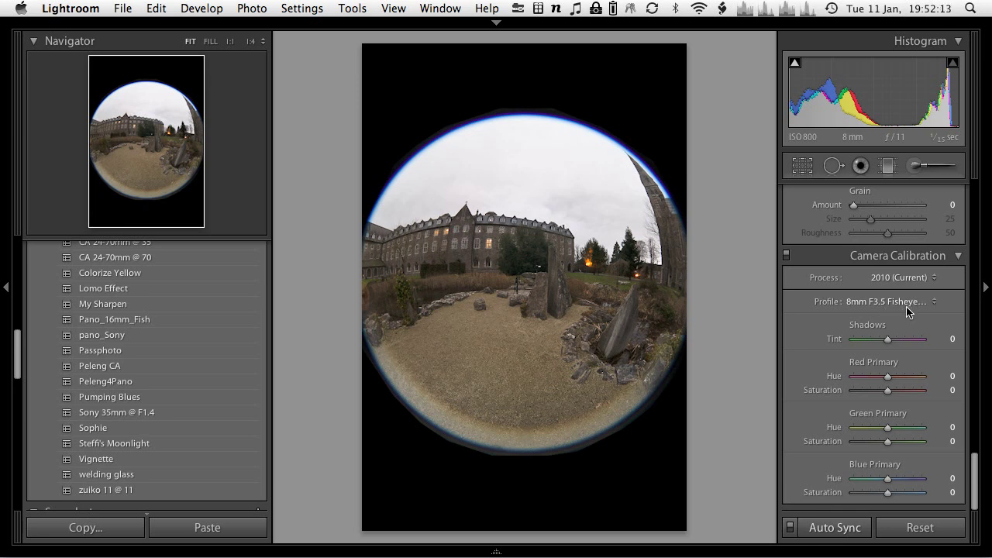
pyautogui.scroll(15, 907, 310)
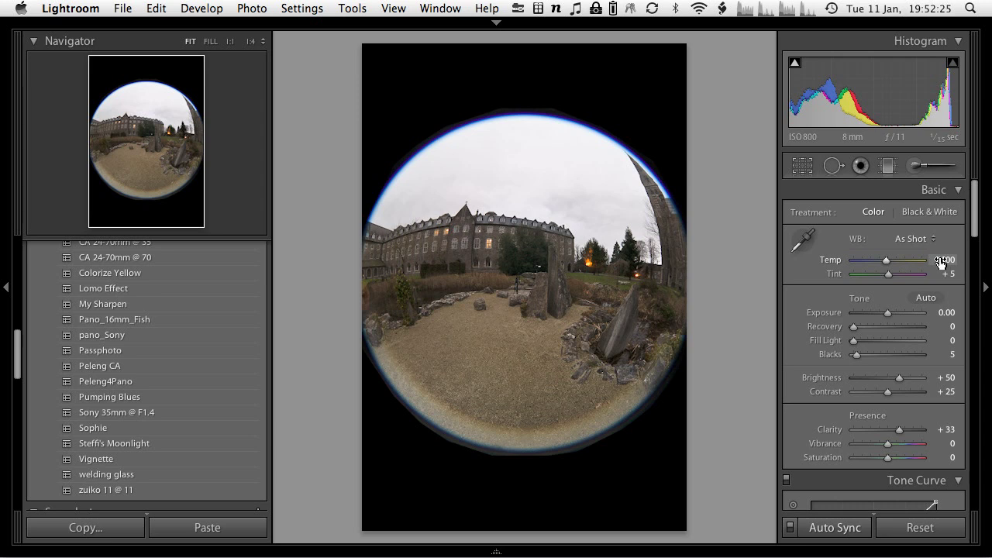
# Step: Set the white balance to Temp 6000 and Tint −5
pyautogui.moveTo(886, 265); pyautogui.dragTo(880, 263)
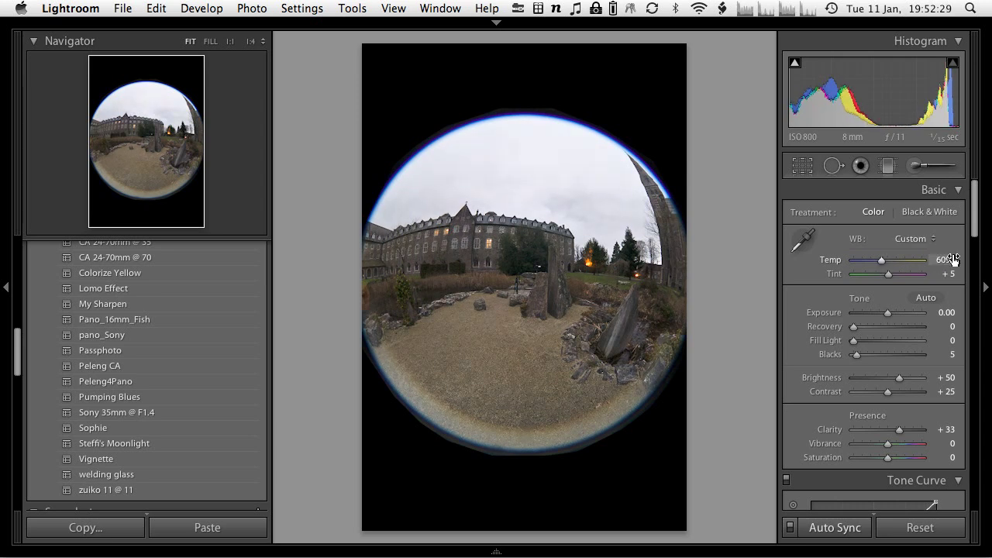
pyautogui.write('00')
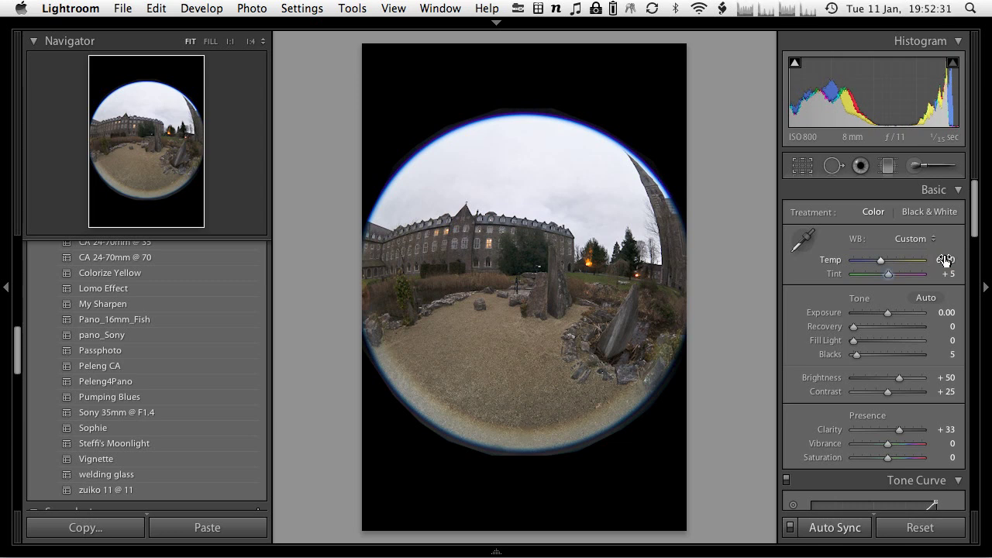
pyautogui.press('Tab')
pyautogui.write('-5')
pyautogui.press('Tab')
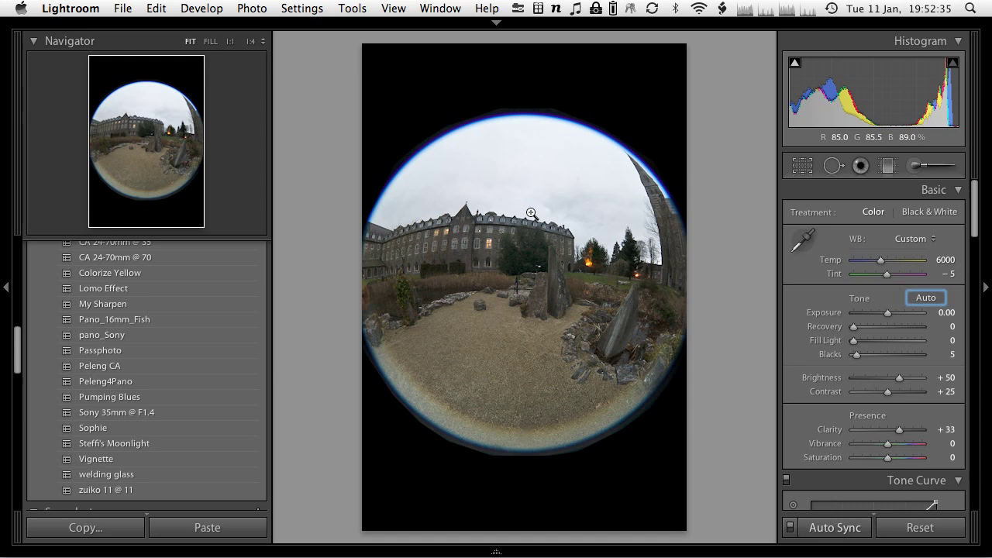
# Step: Raise Fill Light to 25, Blacks to 10 and Brightness to +75, checking shadow clipping
pyautogui.click(719, 309)
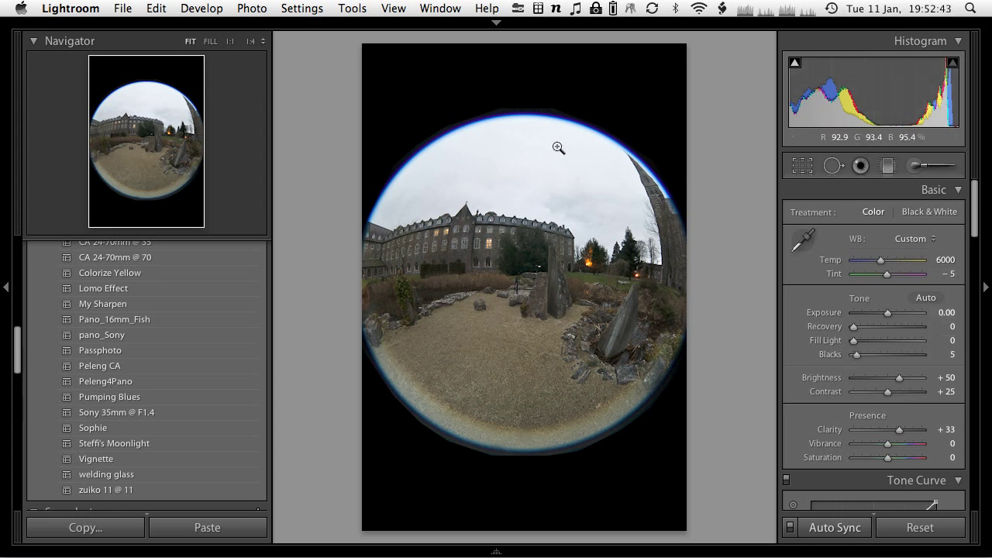
pyautogui.moveTo(852, 342)
pyautogui.mouseDown()
pyautogui.moveTo(871, 342)
pyautogui.moveTo(860, 360)
pyautogui.mouseUp()
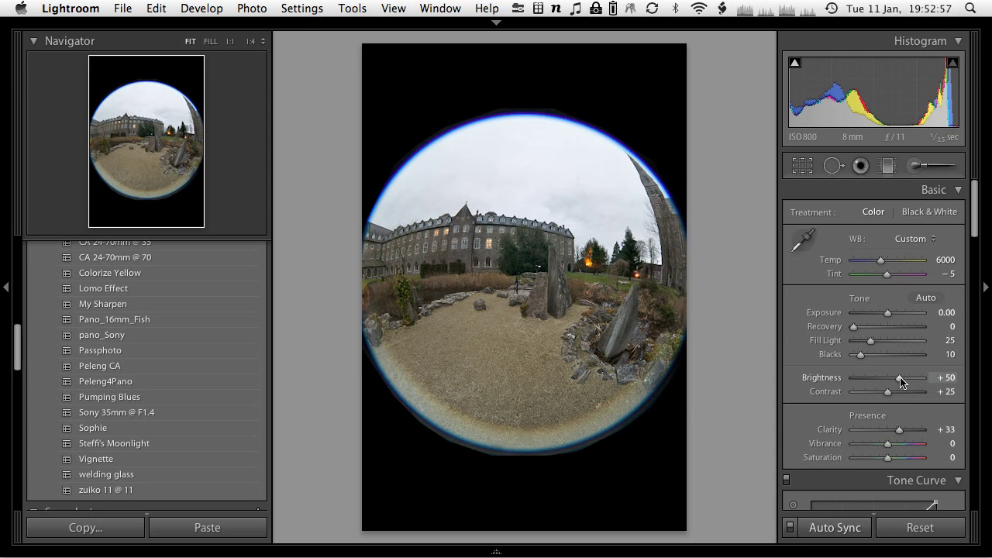
pyautogui.moveTo(900, 381); pyautogui.dragTo(906, 381)
pyautogui.press('j')
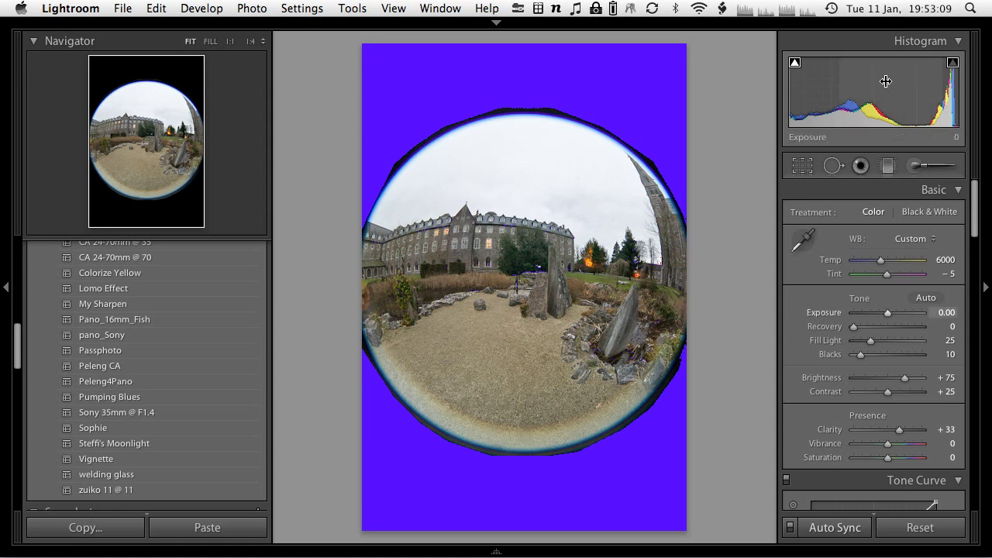
# Step: Crop the fisheye frame's top and bottom edges in to the image circle
pyautogui.press('j')
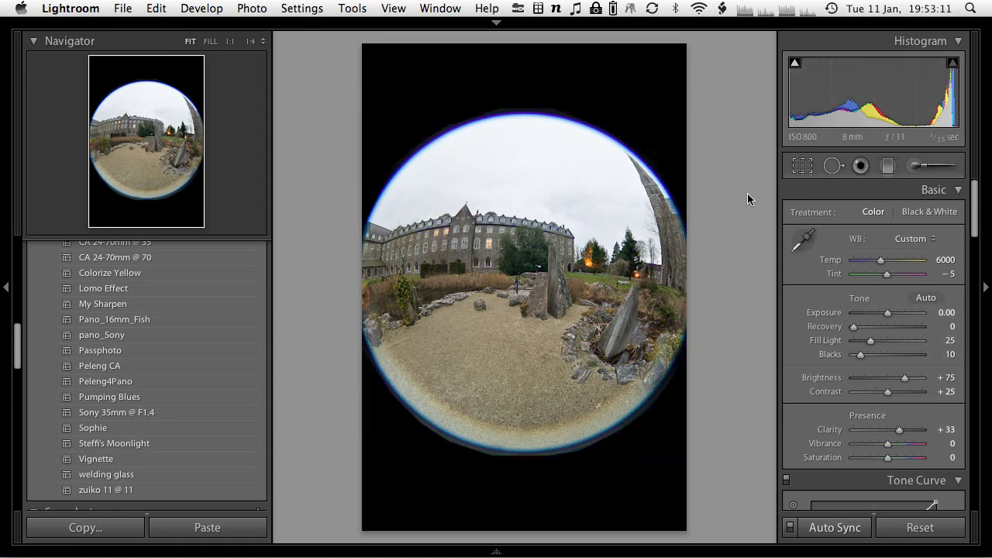
pyautogui.press('r')
pyautogui.moveTo(522, 42); pyautogui.dragTo(520, 77)
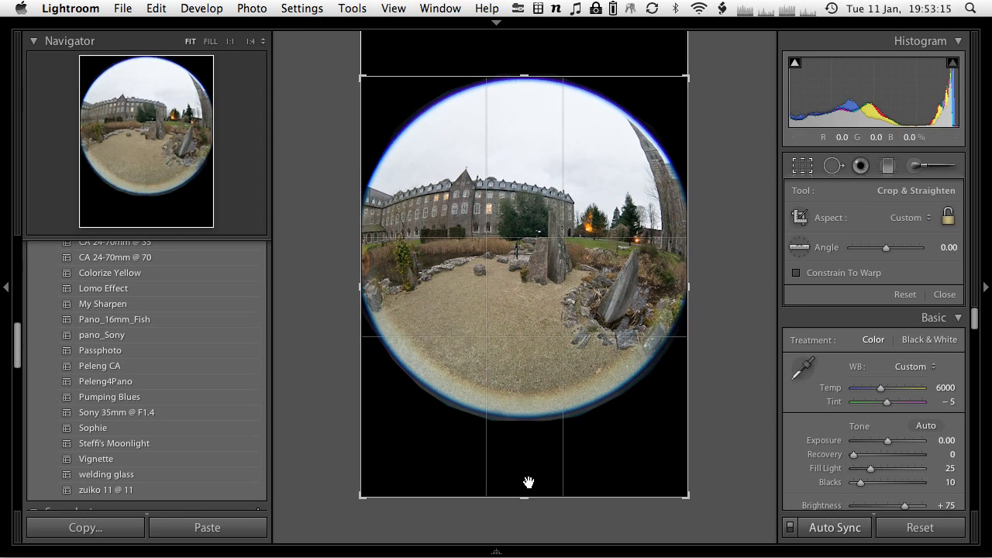
pyautogui.moveTo(524, 496); pyautogui.dragTo(534, 458)
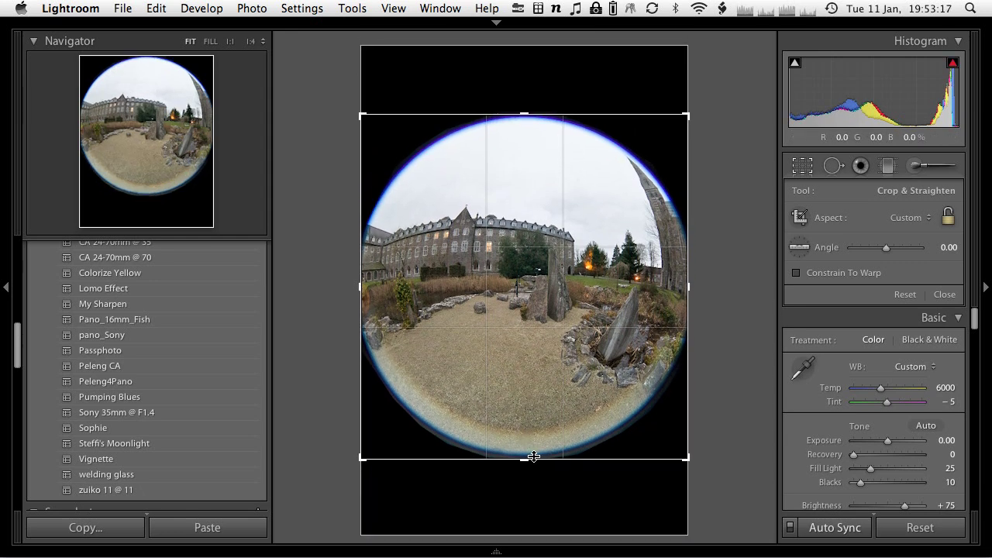
pyautogui.press('r')
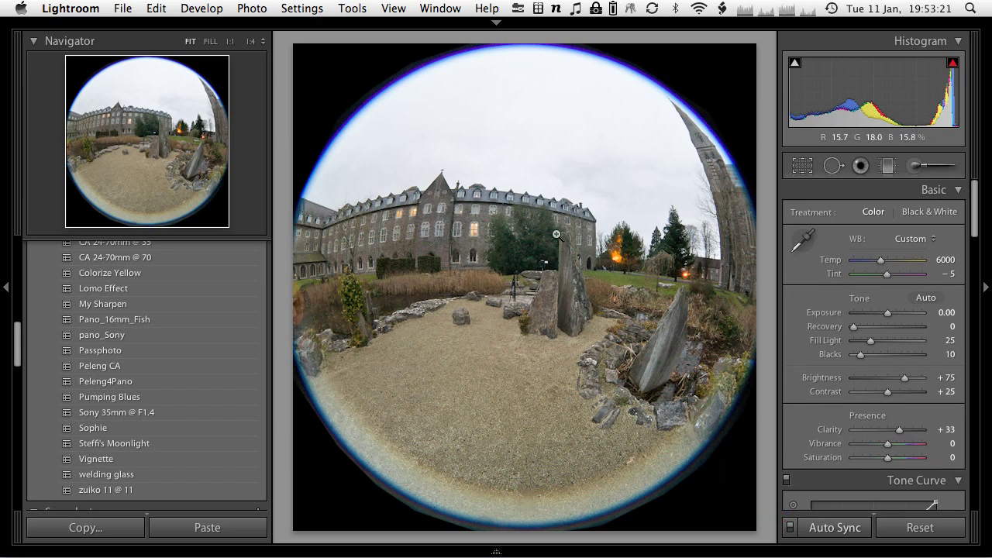
pyautogui.press('g')
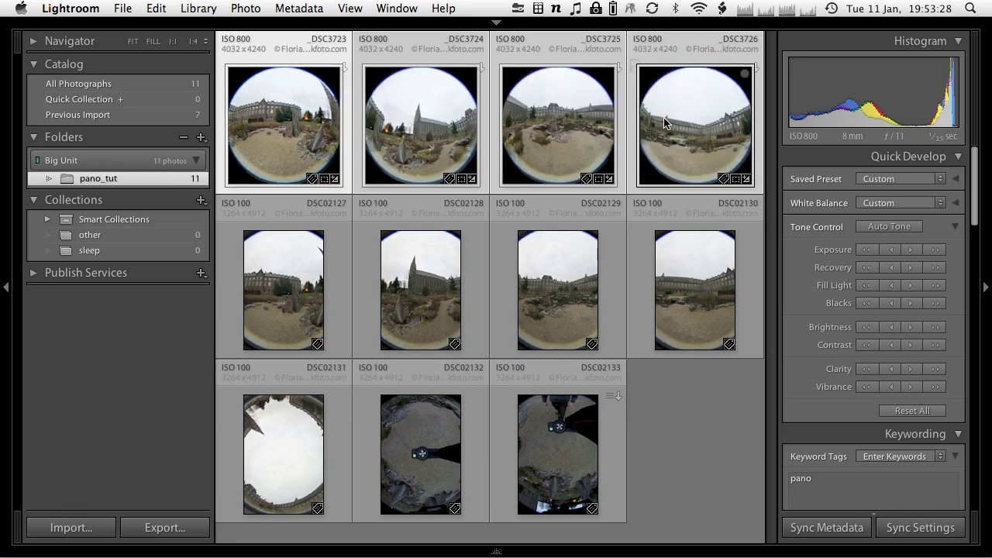
# Step: Clear the selection and select the seven crop-camera frames DSC02127 through DSC02133
pyautogui.press('super+d')
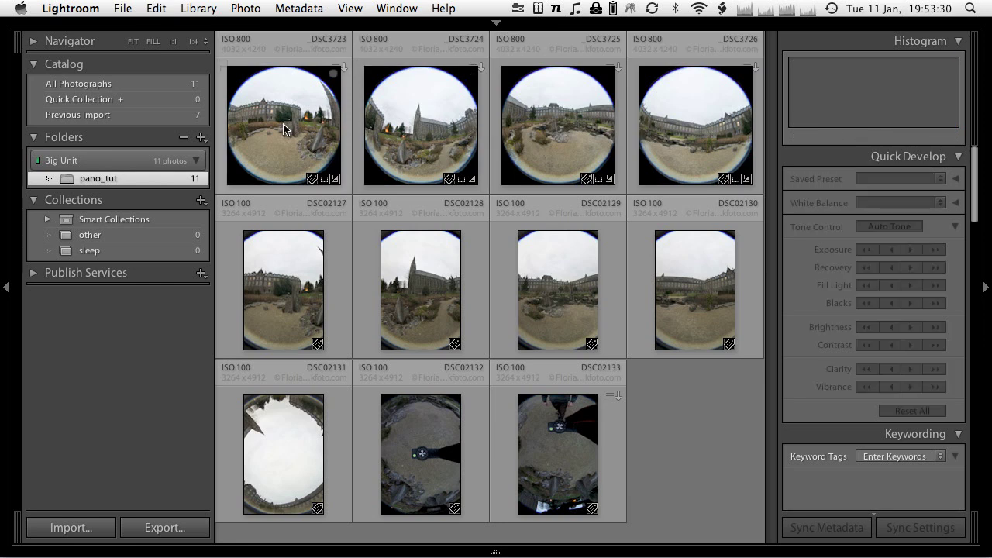
pyautogui.click(284, 124)
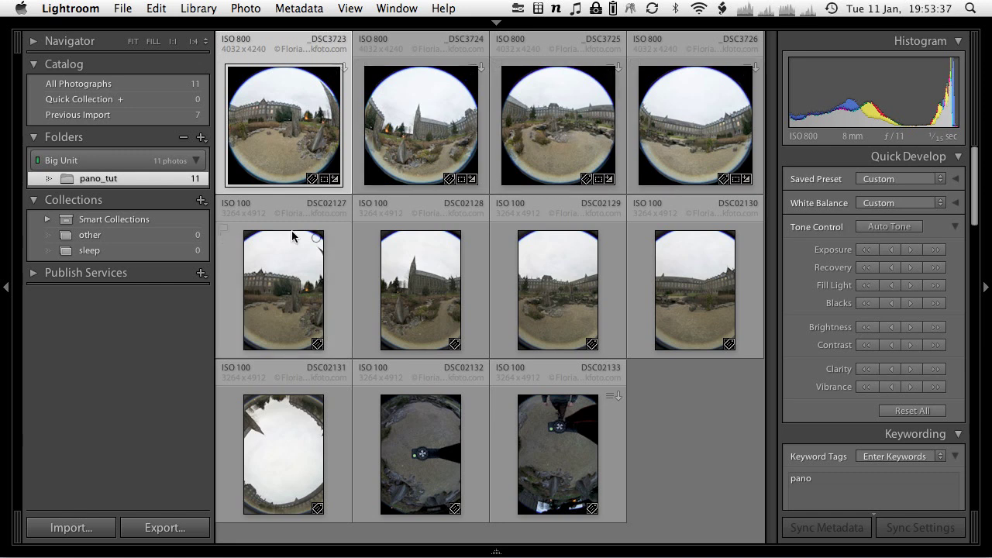
pyautogui.click(292, 265)
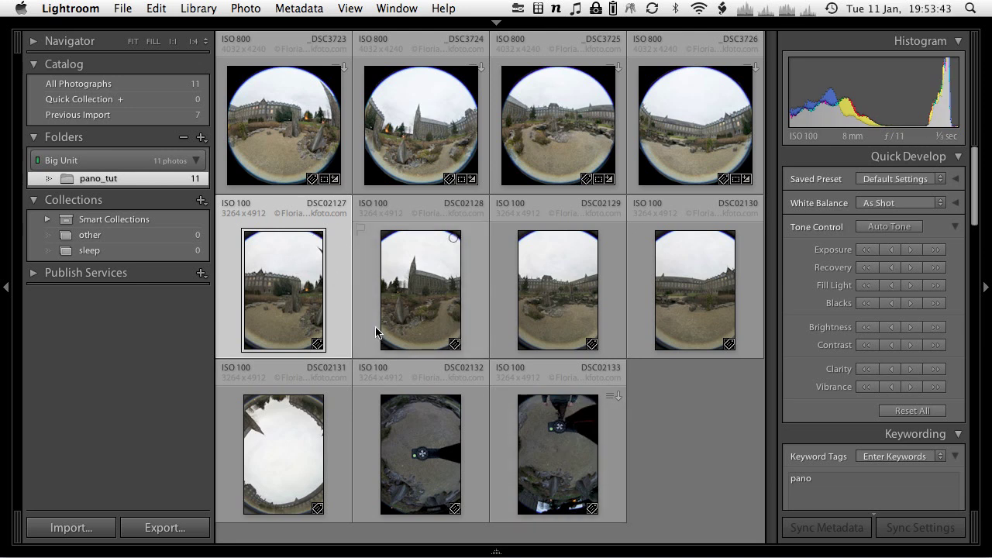
pyautogui.keyDown('shift'); pyautogui.click(556, 431); pyautogui.keyUp('shift')
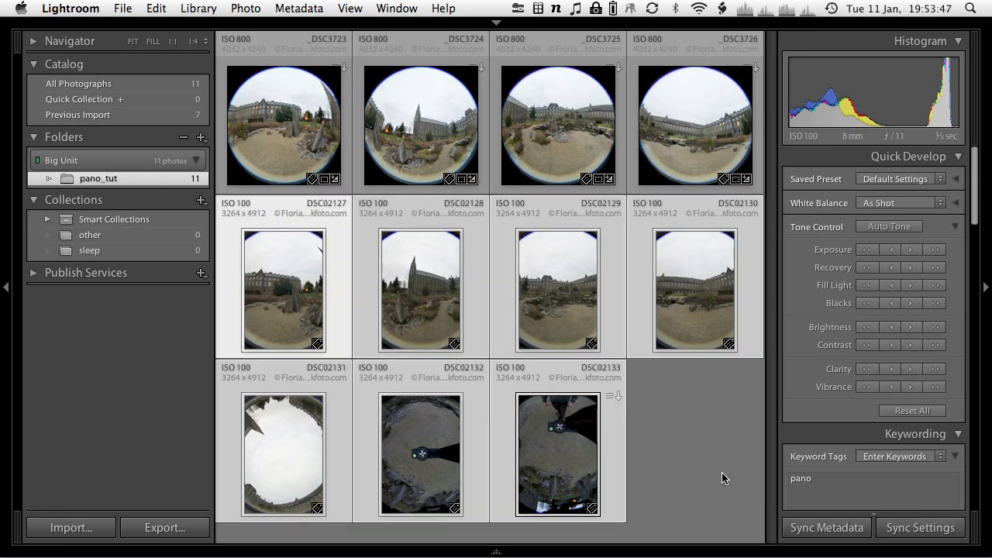
# Step: In Develop, change DSC02127's calibration profile from Adobe Standard to 8mm F3.5 Fisheye (Peleng)
pyautogui.press('d')
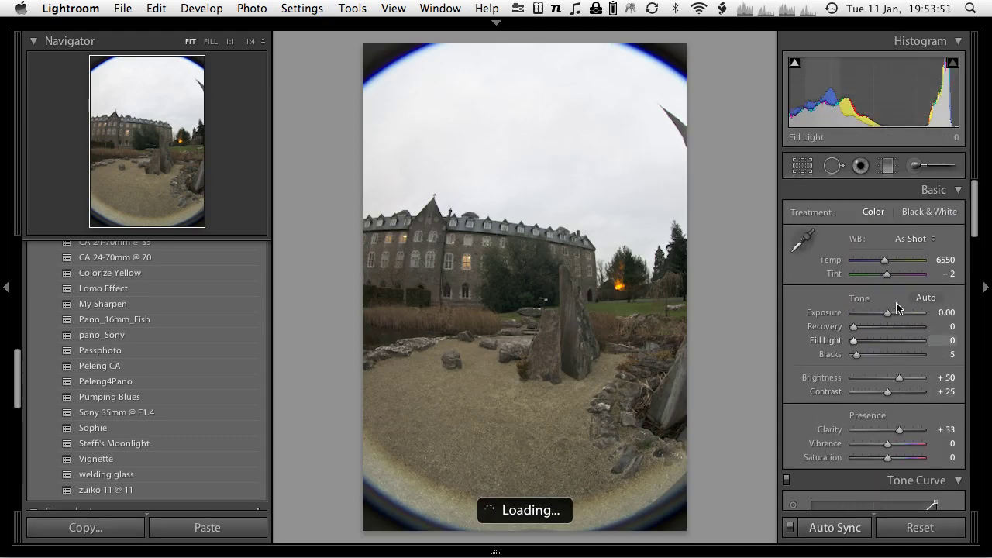
pyautogui.scroll(-15, 945, 259)
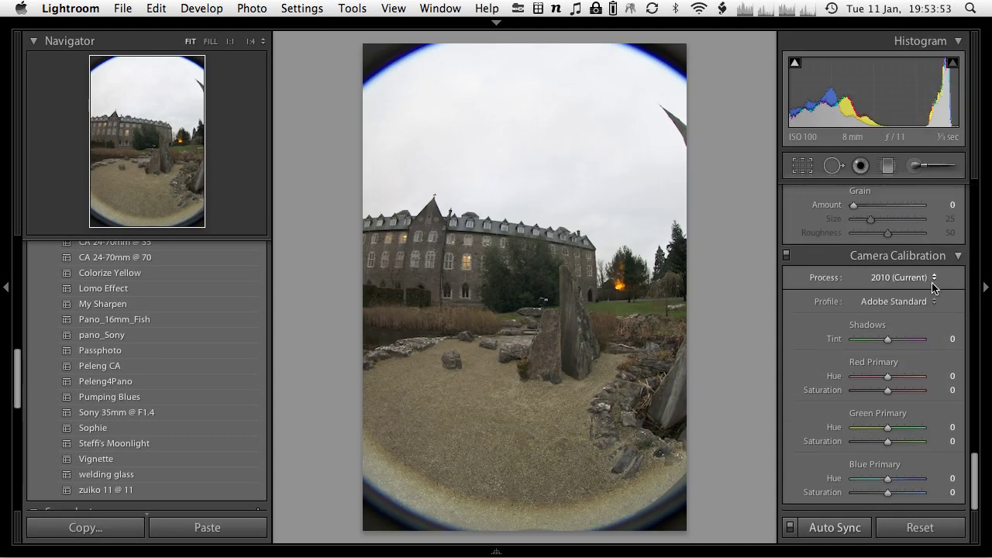
pyautogui.click(890, 301)
pyautogui.click(892, 289)
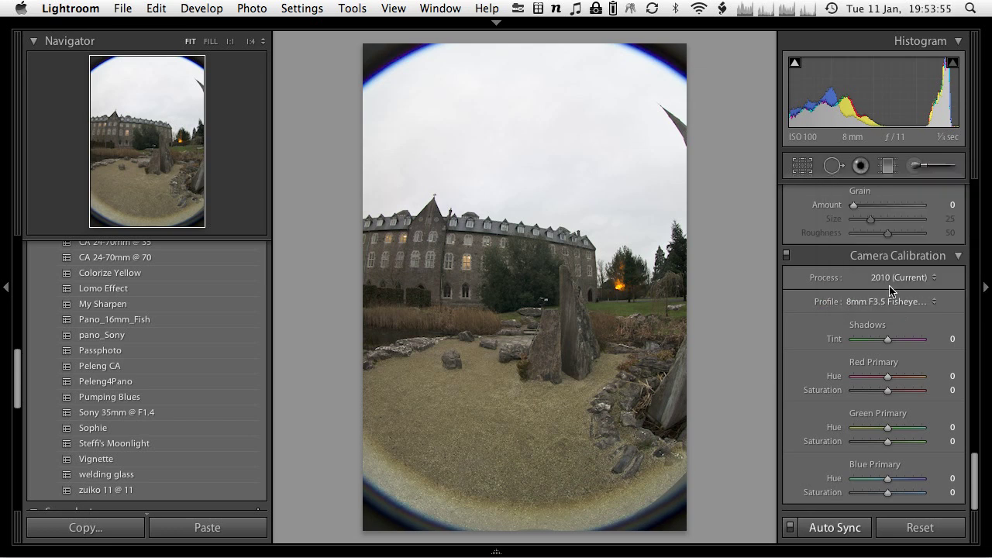
pyautogui.scroll(5, 884, 402)
pyautogui.scroll(5, 883, 402)
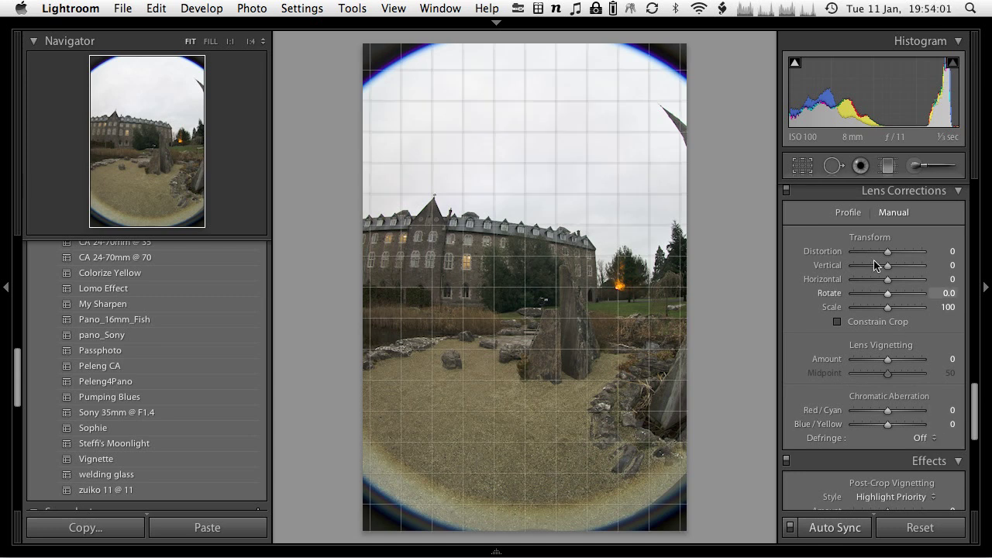
# Step: Enable lens profile corrections on DSC02127 with Distortion at 0 and Vignetting at 45
pyautogui.click(848, 213)
pyautogui.click(838, 236)
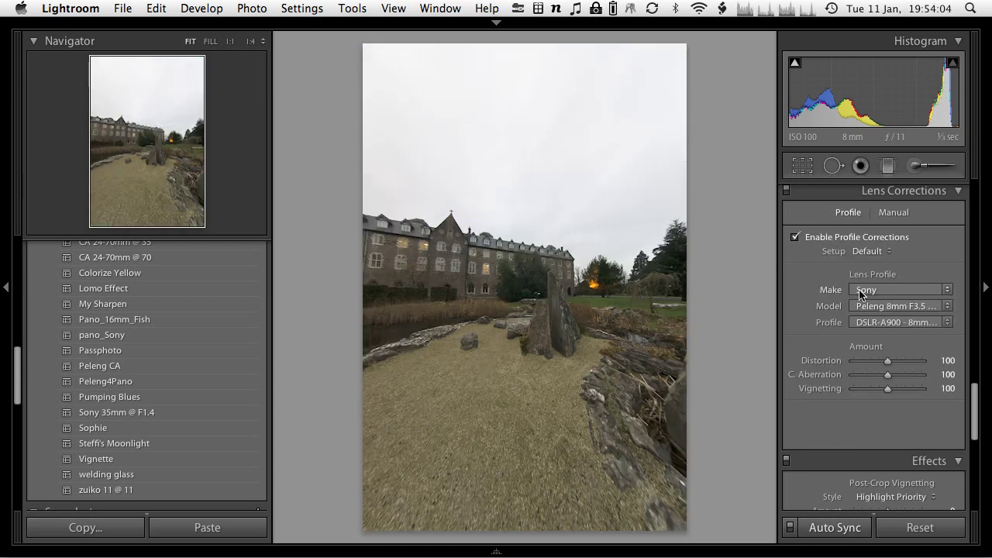
pyautogui.click(889, 362)
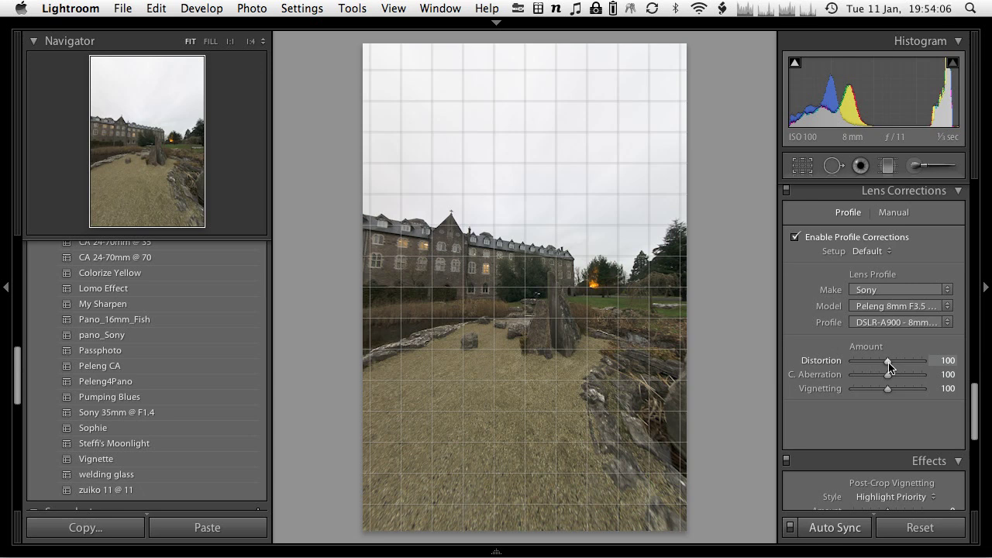
pyautogui.moveTo(888, 366); pyautogui.dragTo(820, 370)
pyautogui.moveTo(888, 389); pyautogui.dragTo(872, 392)
pyautogui.scroll(8, 872, 393)
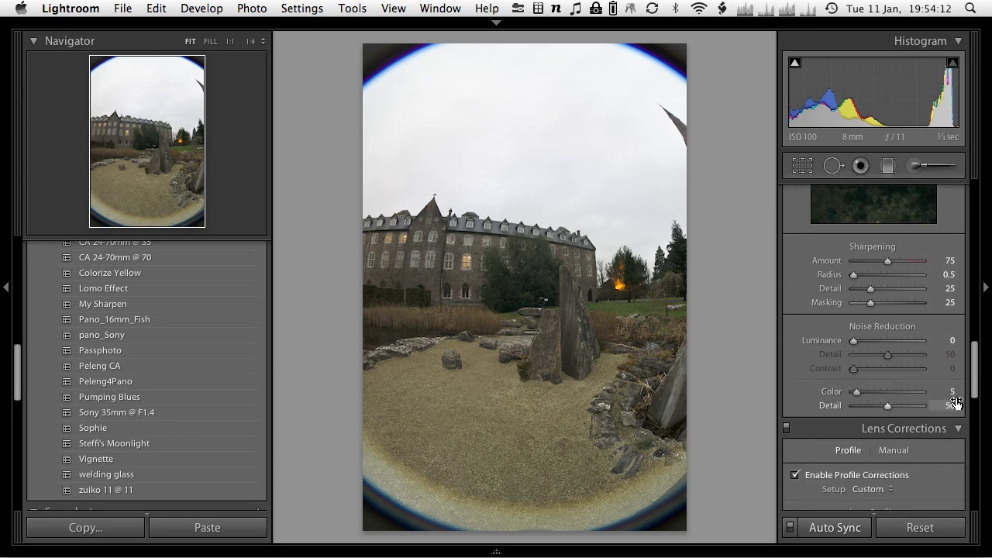
pyautogui.scroll(3, 948, 358)
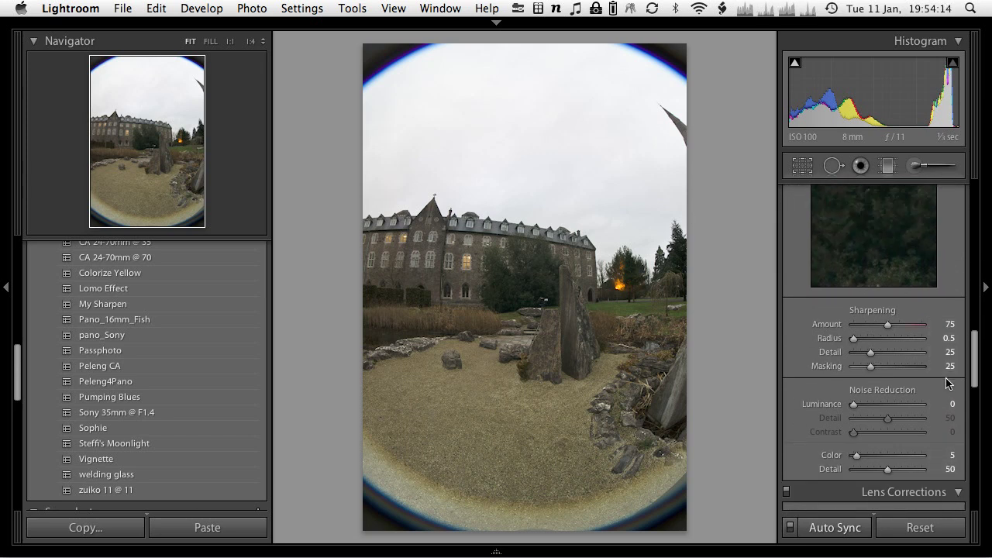
pyautogui.scroll(15, 947, 341)
pyautogui.scroll(7, 946, 378)
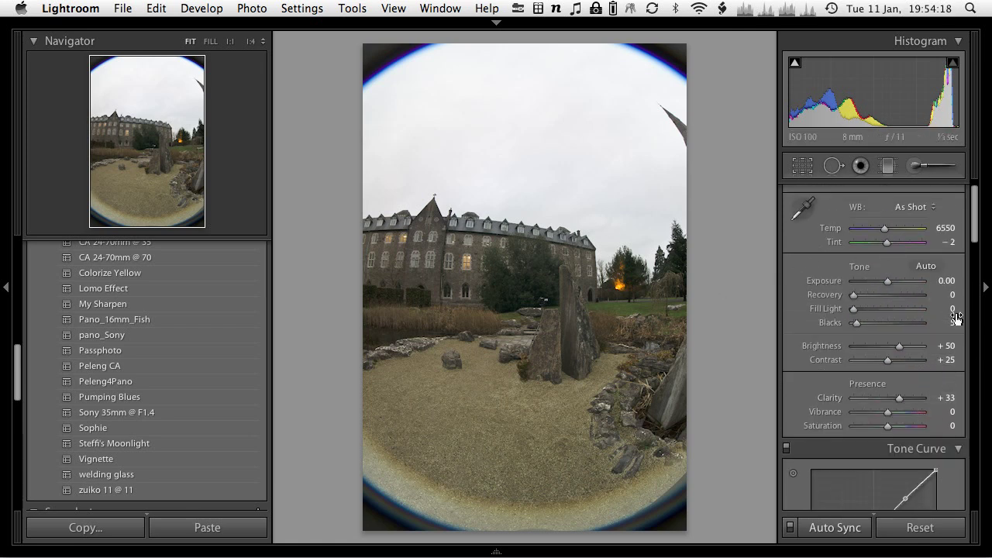
# Step: Set DSC02127's Fill Light to 25, Blacks to 10 and Brightness to +67
pyautogui.click(948, 310)
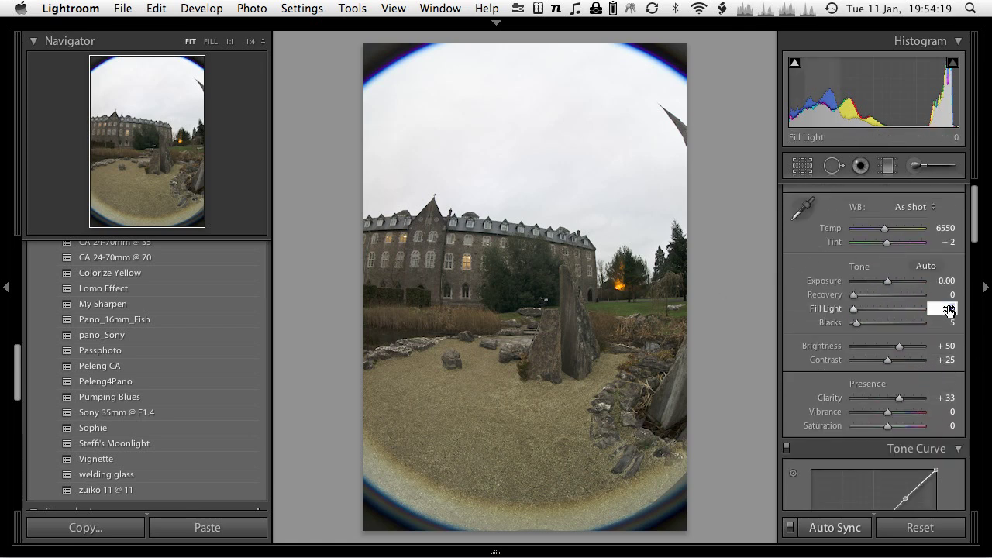
pyautogui.write('25')
pyautogui.press('Tab')
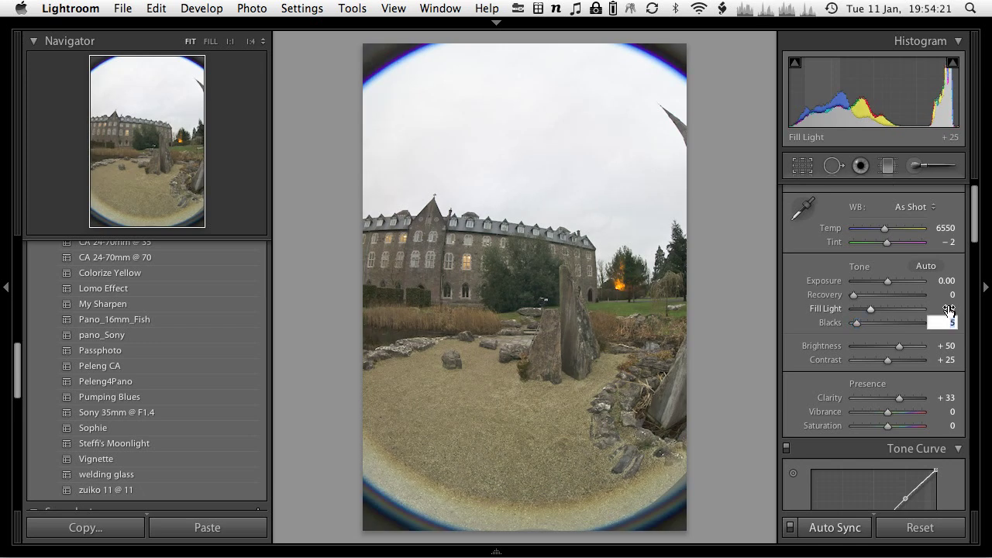
pyautogui.write('10')
pyautogui.press('Return')
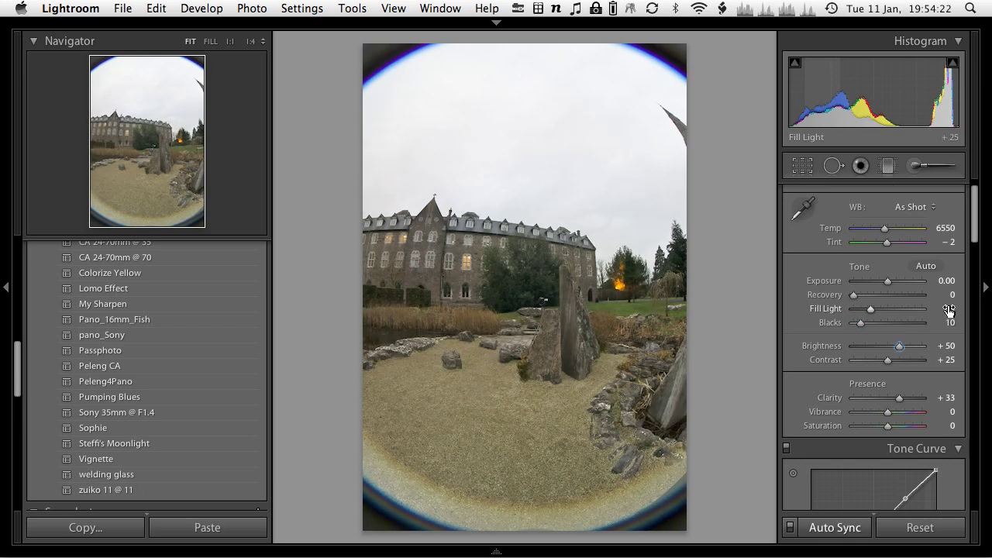
pyautogui.click(955, 346)
pyautogui.write('67')
pyautogui.press('Return')
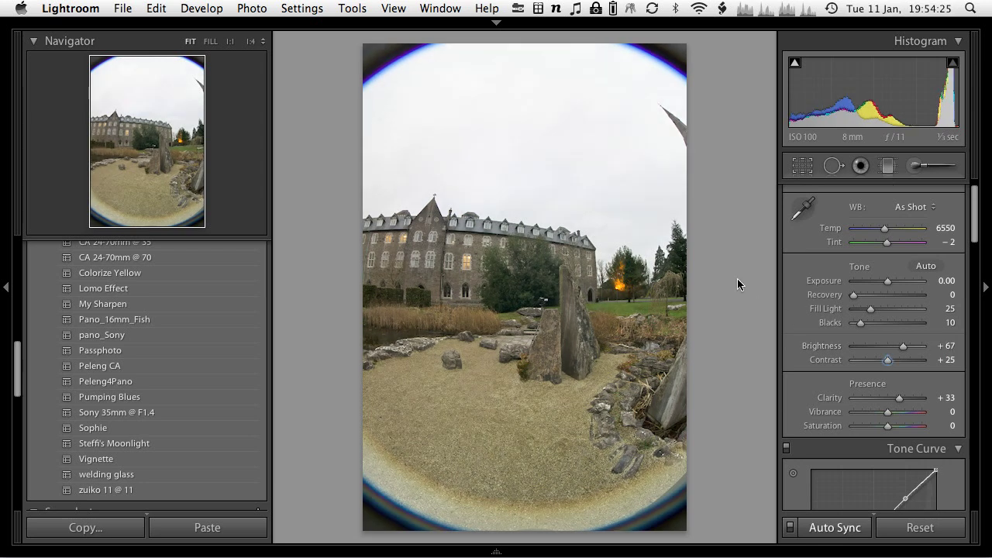
# Step: Set DSC02127's white balance Temp to 6000 and return to the Library grid
pyautogui.press('g')
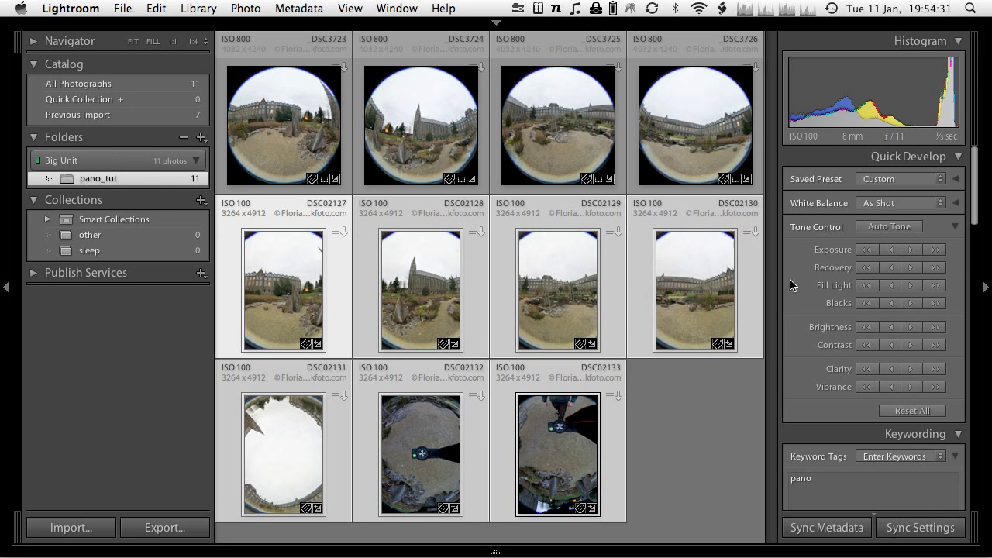
pyautogui.press('d')
pyautogui.click(944, 228)
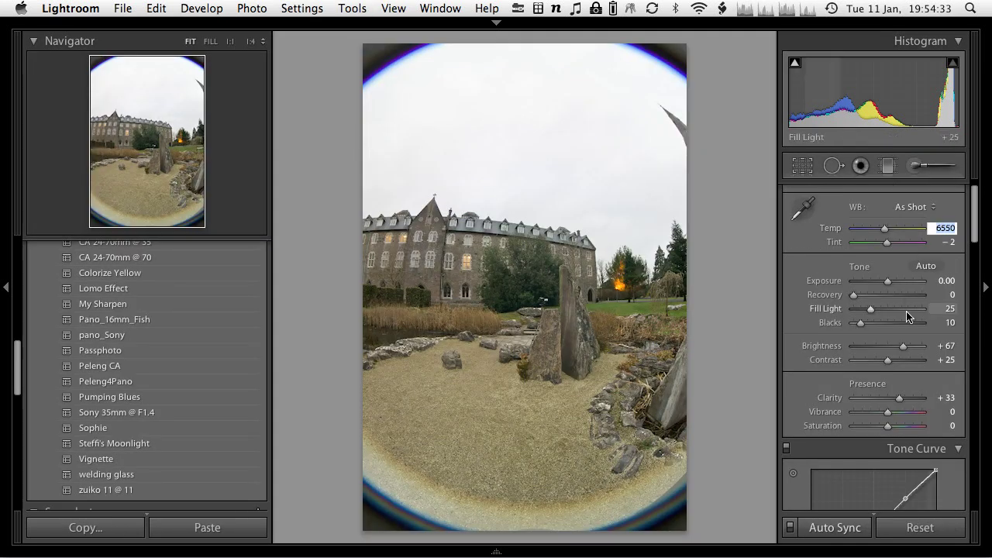
pyautogui.write('6000')
pyautogui.press('Return')
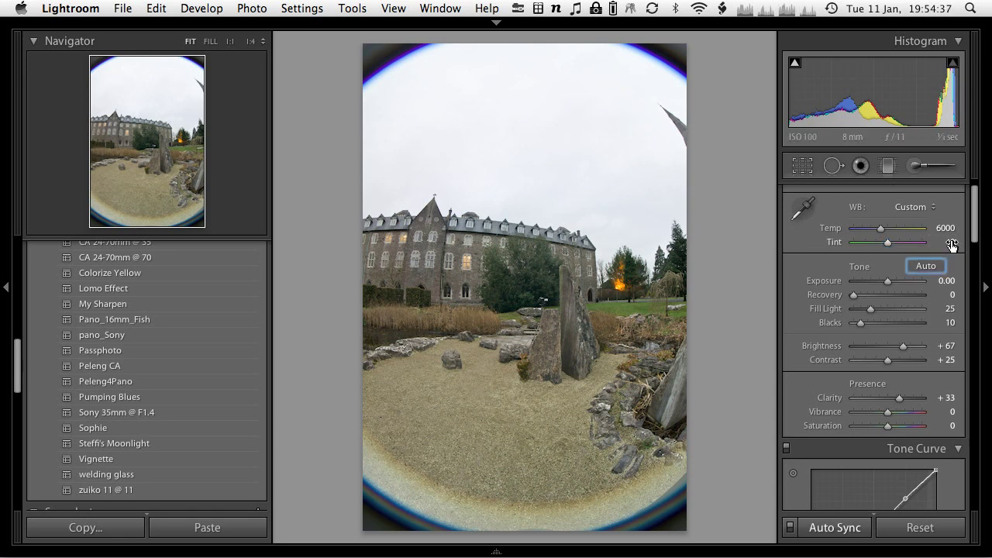
pyautogui.press('g')
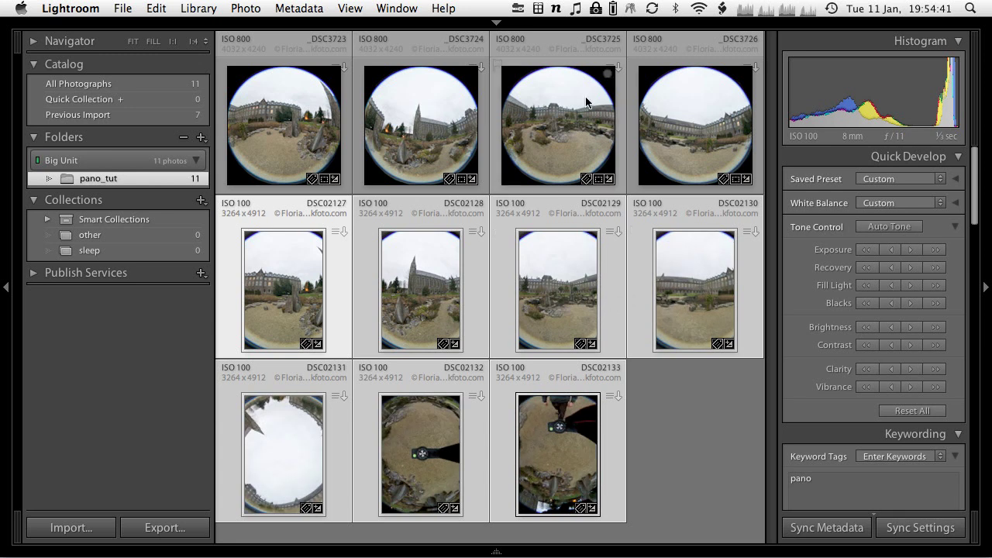
# Step: Deselect all, then review the settings of DSC02132 and DSC02133
pyautogui.press('super+a')
pyautogui.press('super+d')
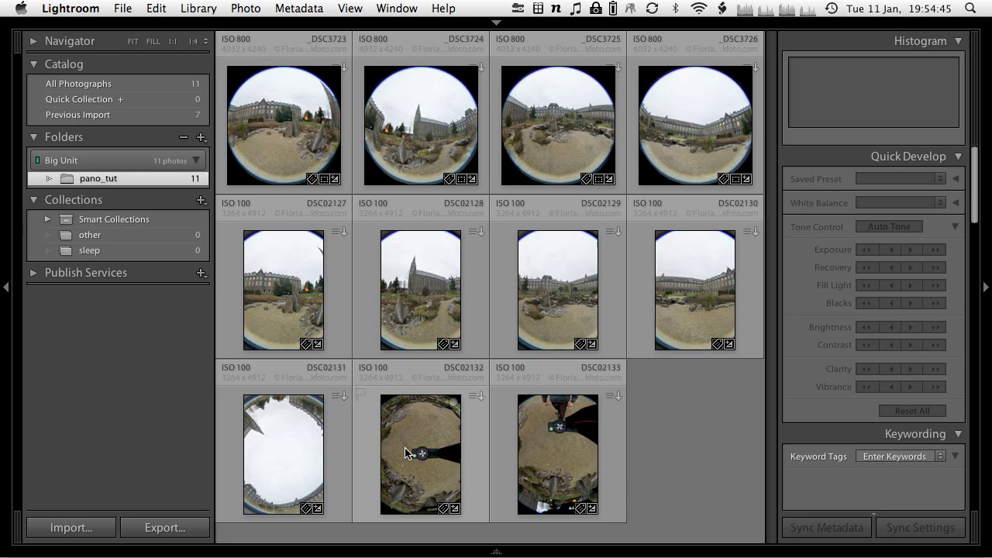
pyautogui.click(435, 465)
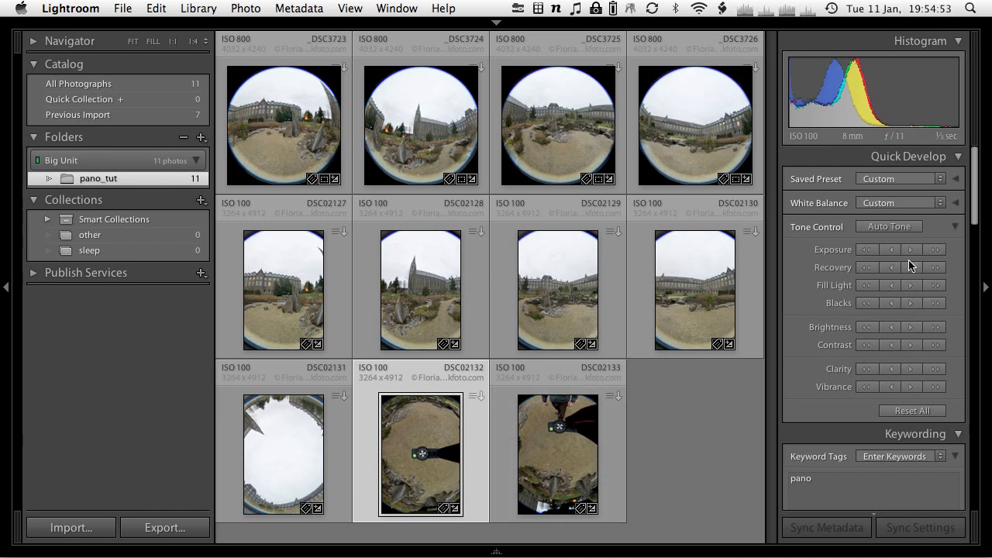
pyautogui.press('Right')
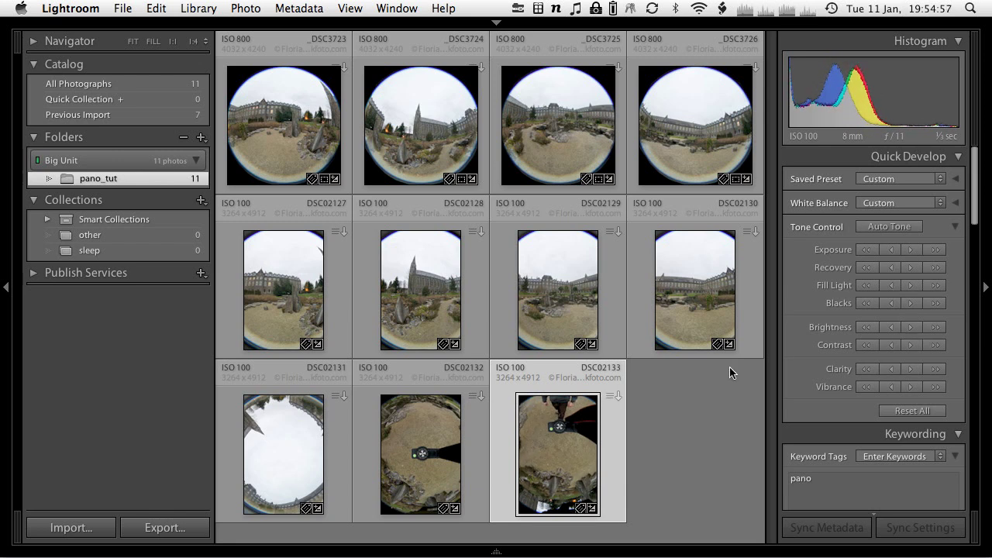
# Step: Select all eleven panorama frames, starting from the first fisheye frame _DSC3723
pyautogui.click(689, 456)
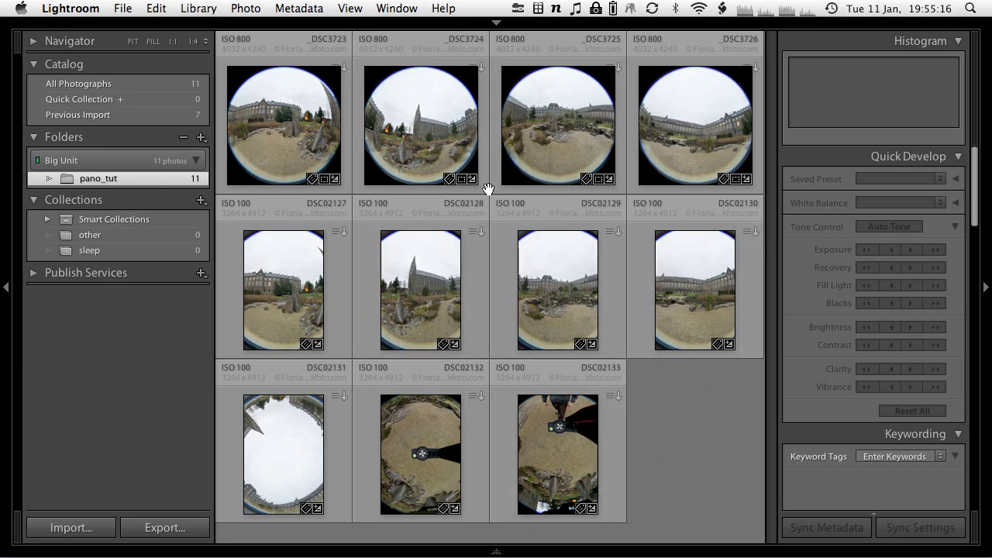
pyautogui.click(332, 163)
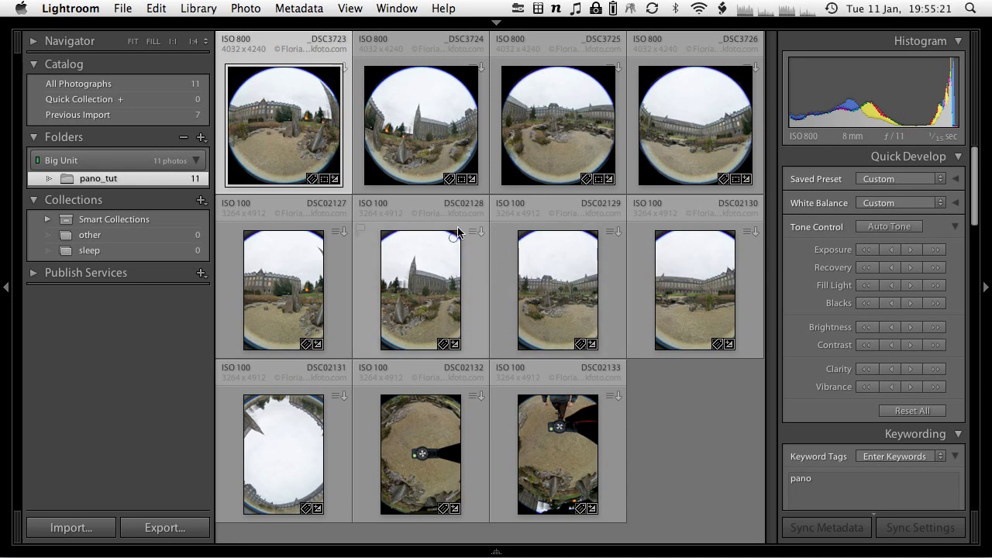
pyautogui.press('super+a')
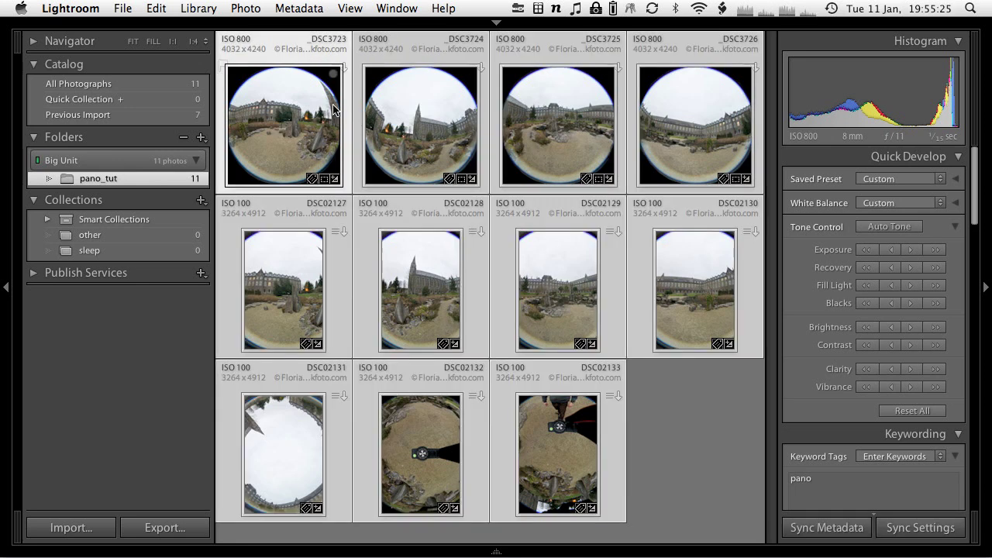
# Step: Open the export settings for the eleven photos and keep TIFF bit depth at 8 bits/component
pyautogui.rightClick(296, 132)
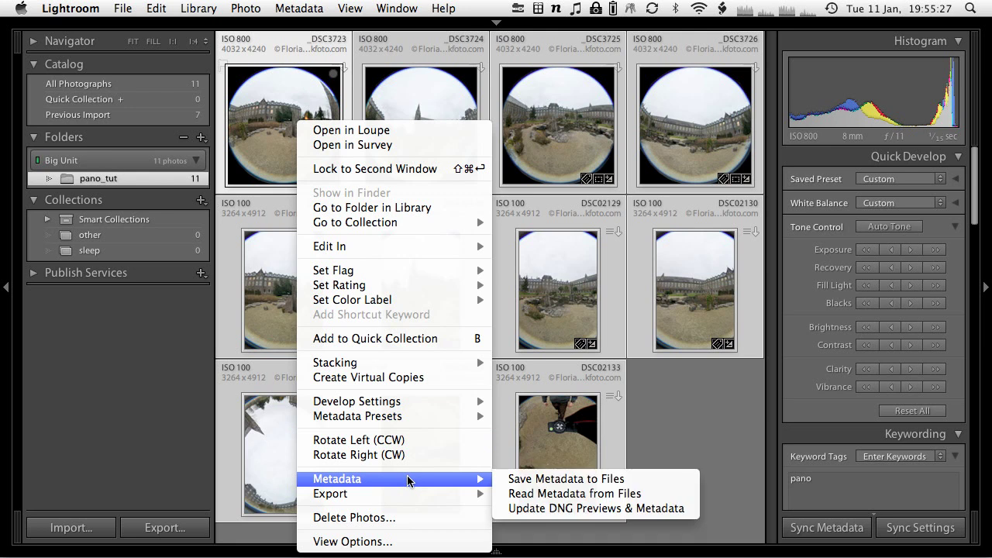
pyautogui.moveTo(423, 494)
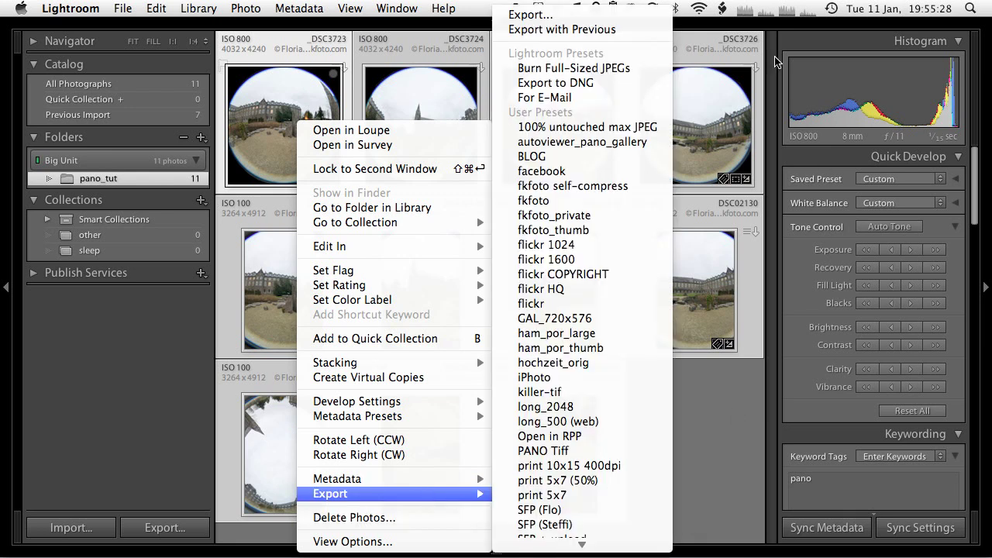
pyautogui.click(634, 21)
pyautogui.scroll(-3, 292, 225)
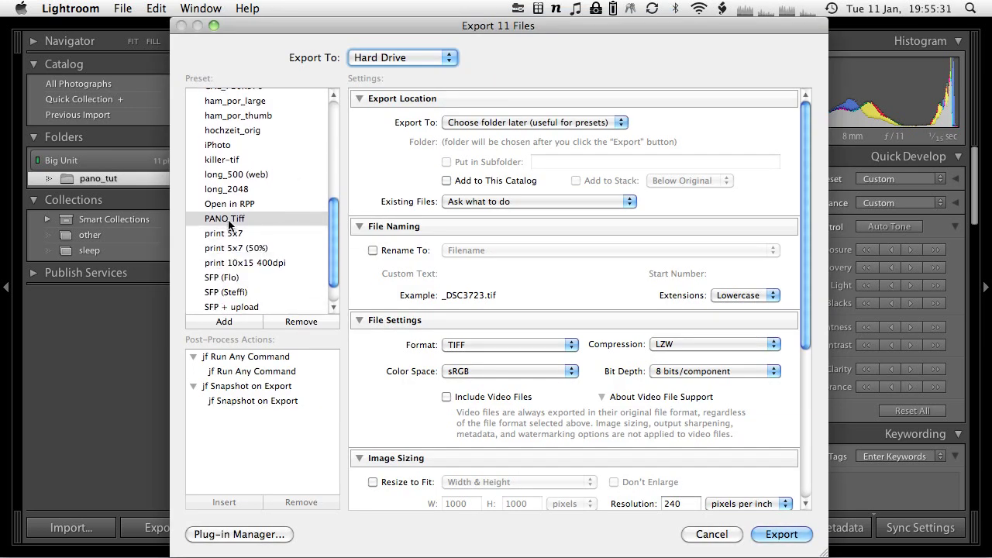
pyautogui.scroll(-4, 546, 210)
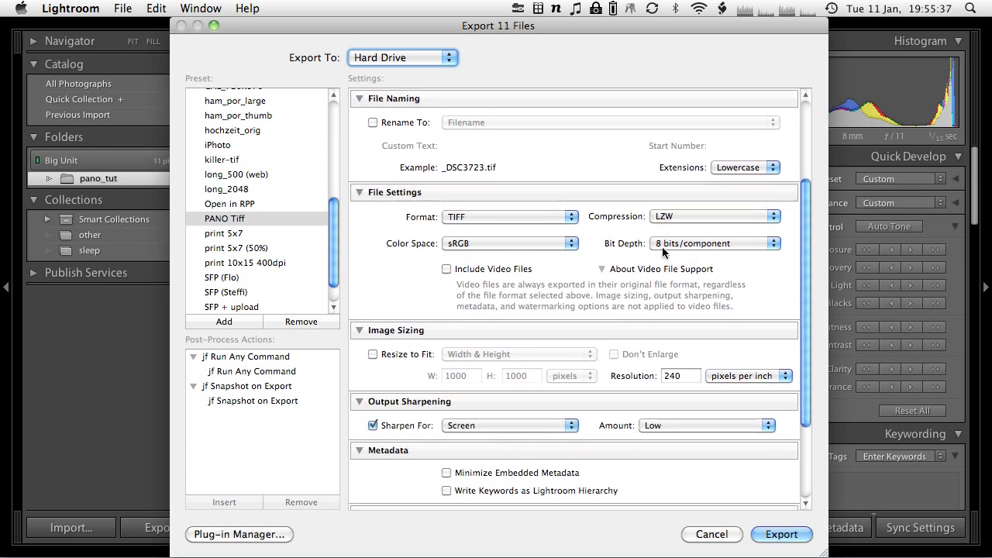
pyautogui.scroll(-3, 663, 250)
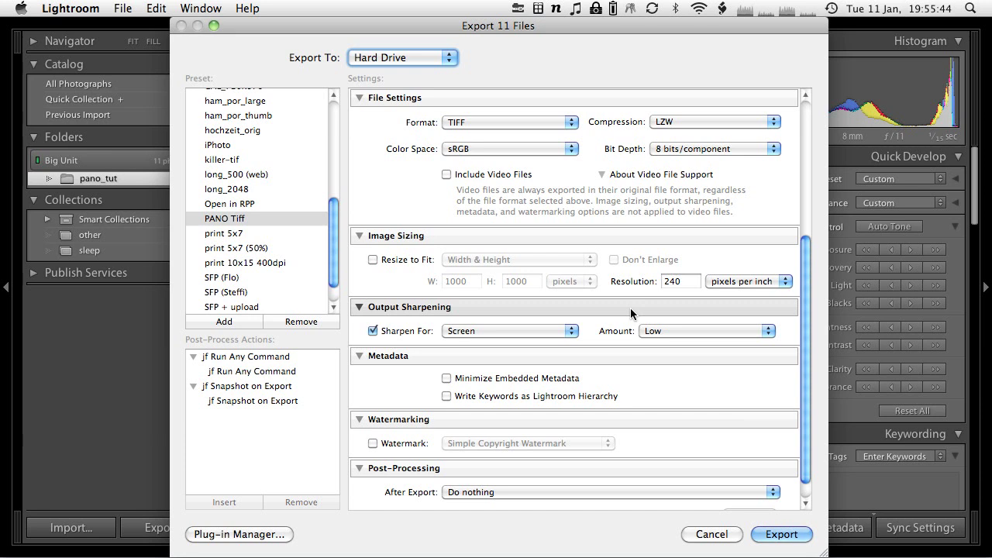
pyautogui.click(676, 150)
pyautogui.click(676, 151)
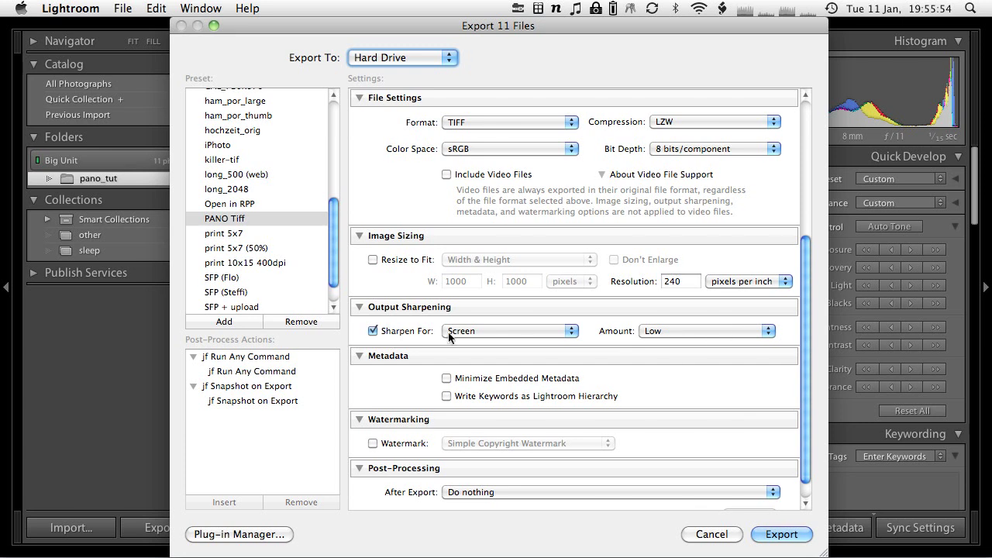
pyautogui.scroll(-2, 530, 276)
pyautogui.scroll(10, 529, 277)
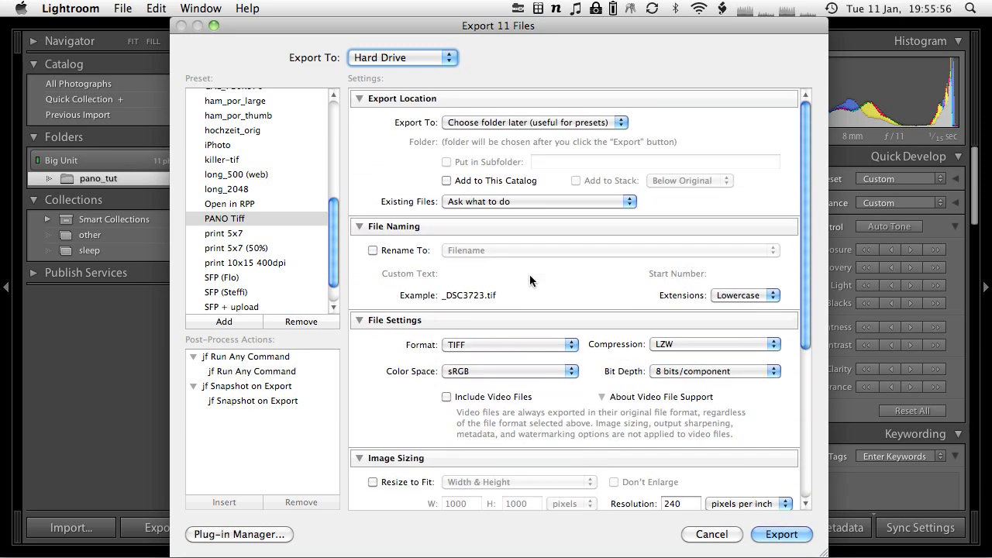
pyautogui.scroll(-10, 529, 276)
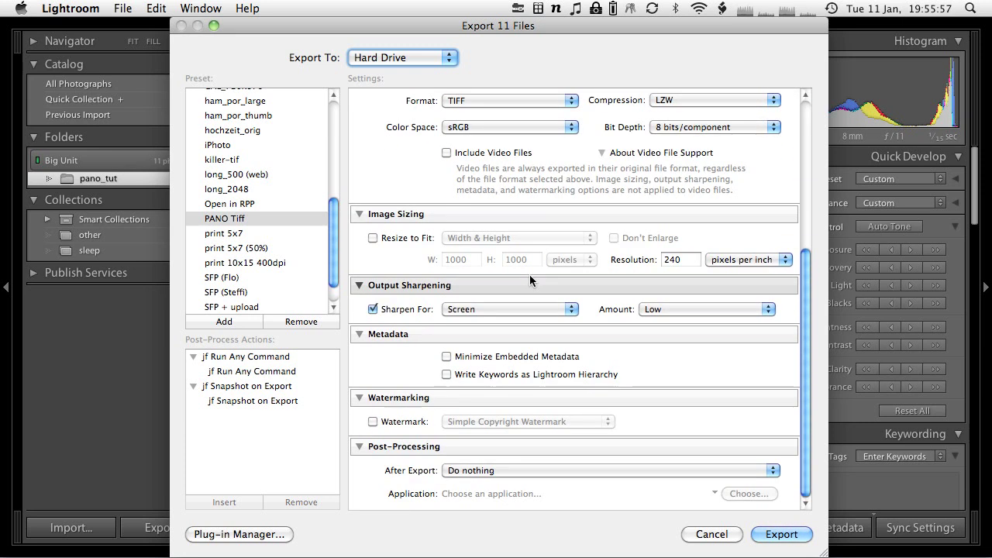
# Step: Export the photos into a newly created pano_tutorial folder
pyautogui.click(783, 534)
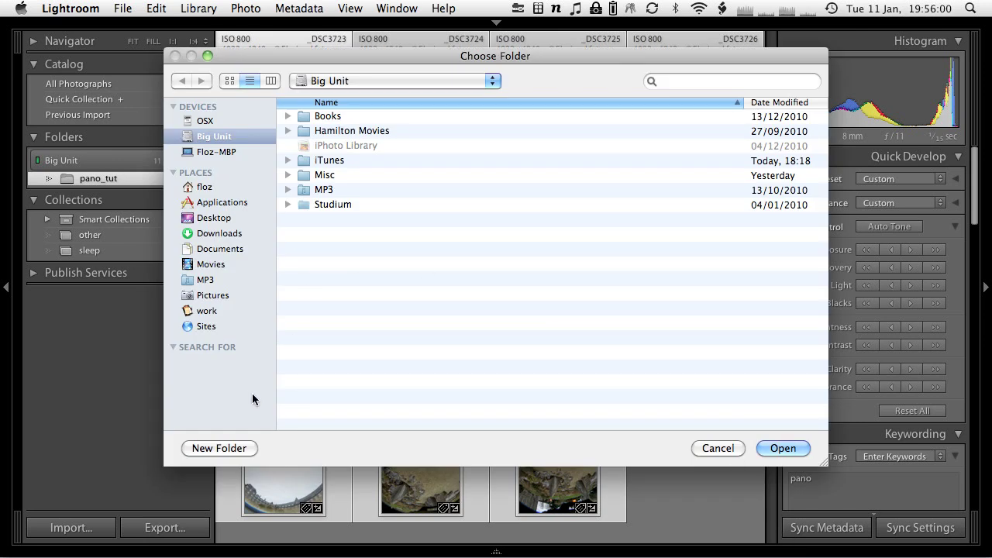
pyautogui.click(248, 448)
pyautogui.write('pano_tutorial')
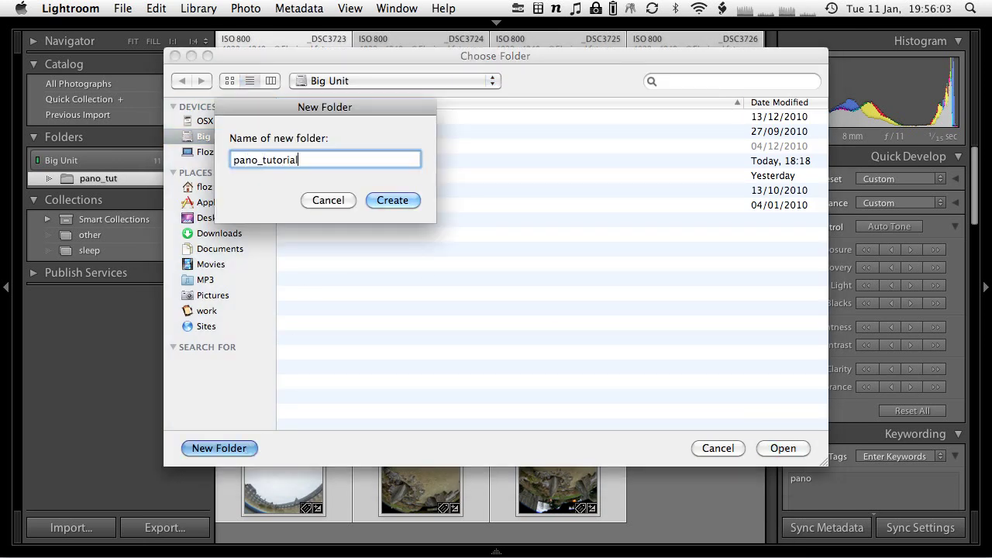
pyautogui.press('Return')
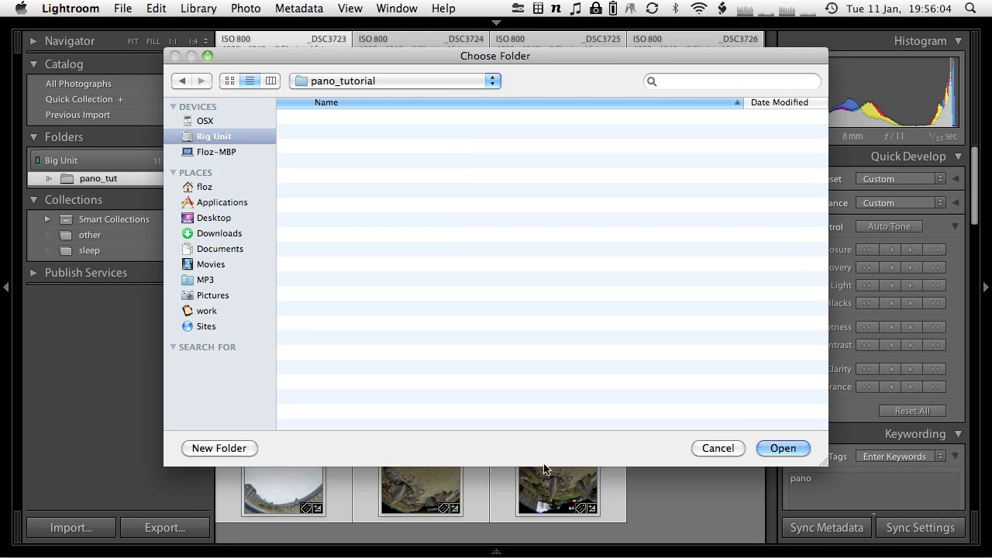
pyautogui.click(781, 450)
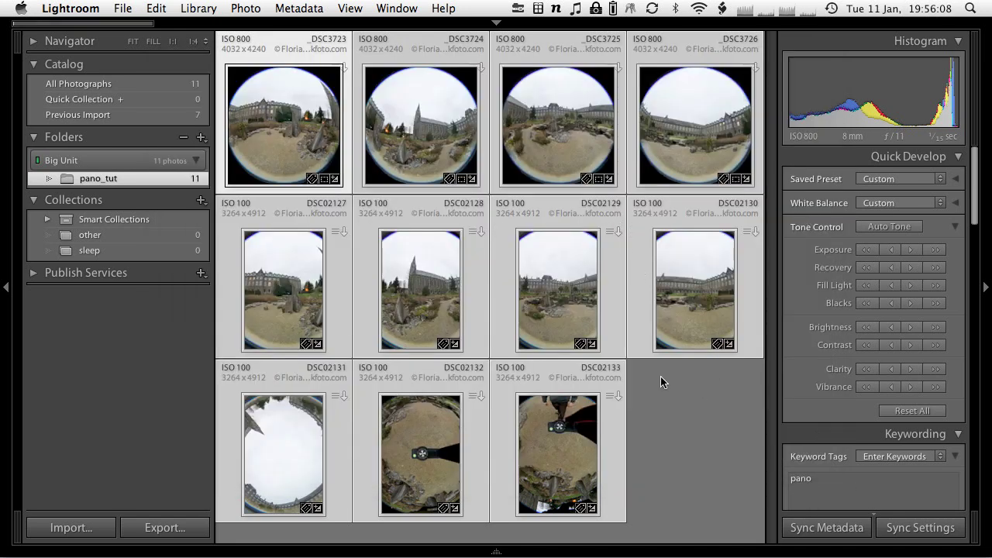
pyautogui.click(685, 440)
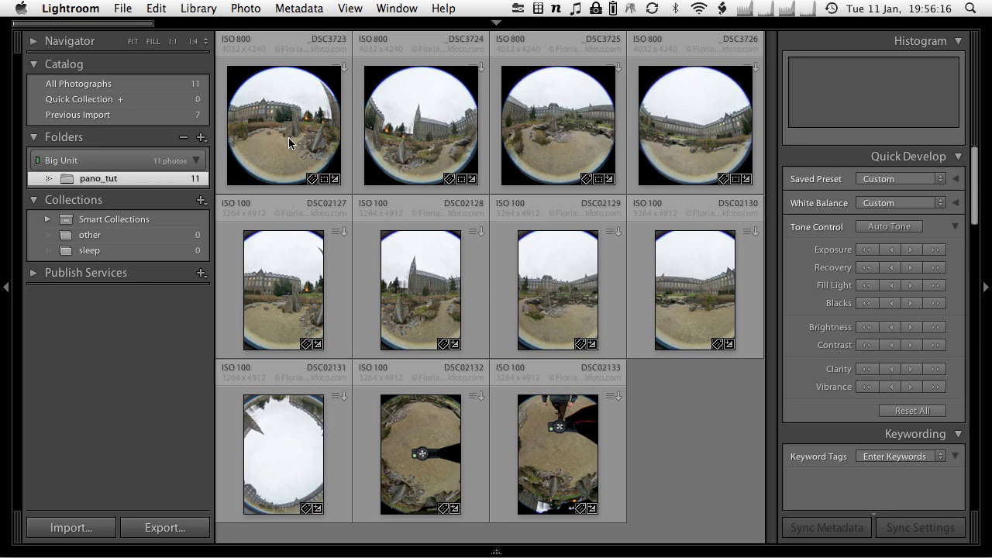
pyautogui.click(289, 137)
pyautogui.keyDown('shift'); pyautogui.click(704, 137); pyautogui.keyUp('shift')
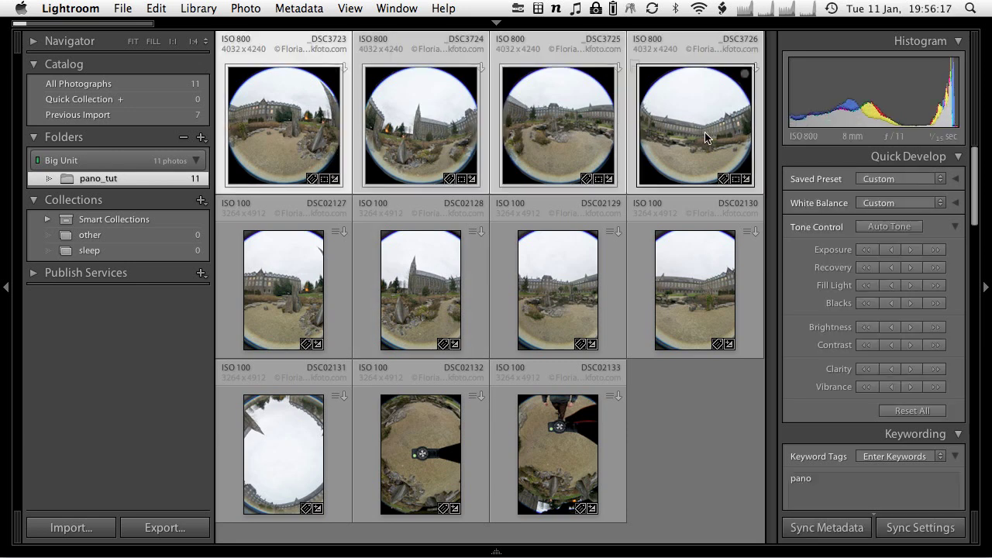
pyautogui.click(557, 457)
pyautogui.keyDown('shift'); pyautogui.click(272, 313); pyautogui.keyUp('shift')
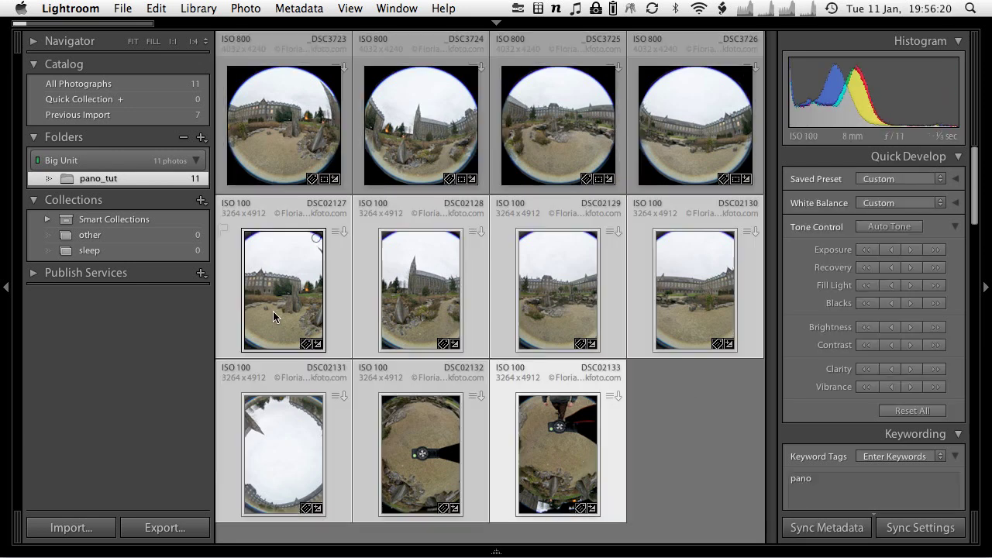
pyautogui.click(662, 425)
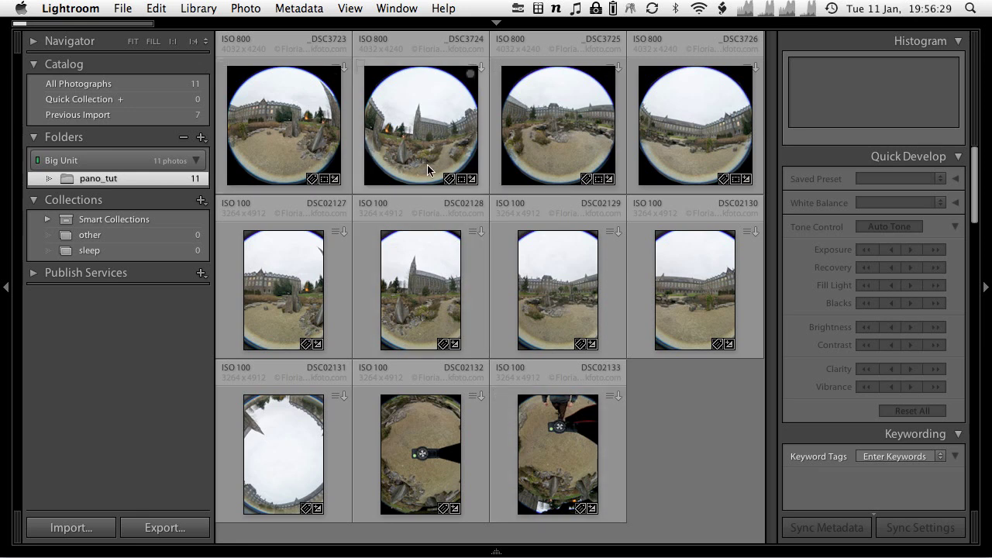
pyautogui.click(388, 171)
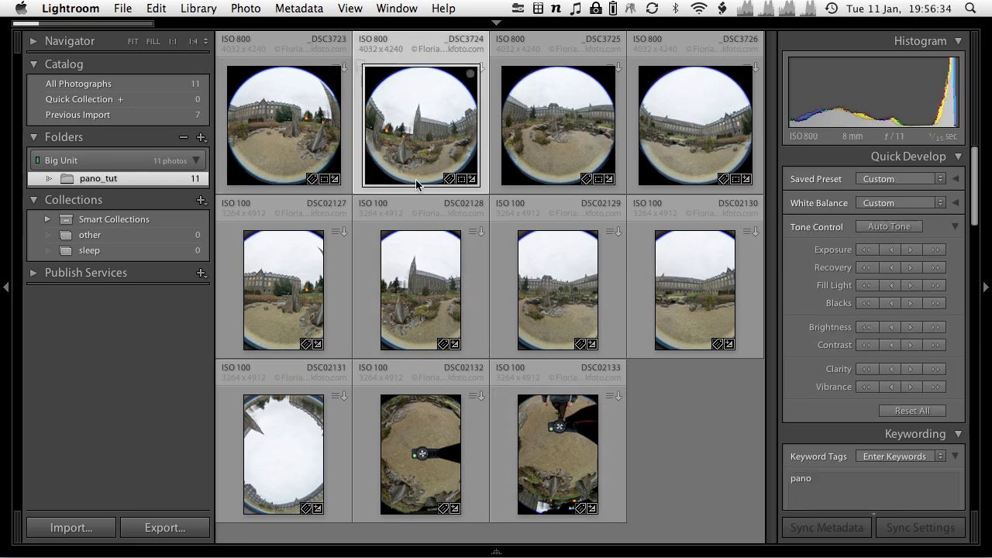